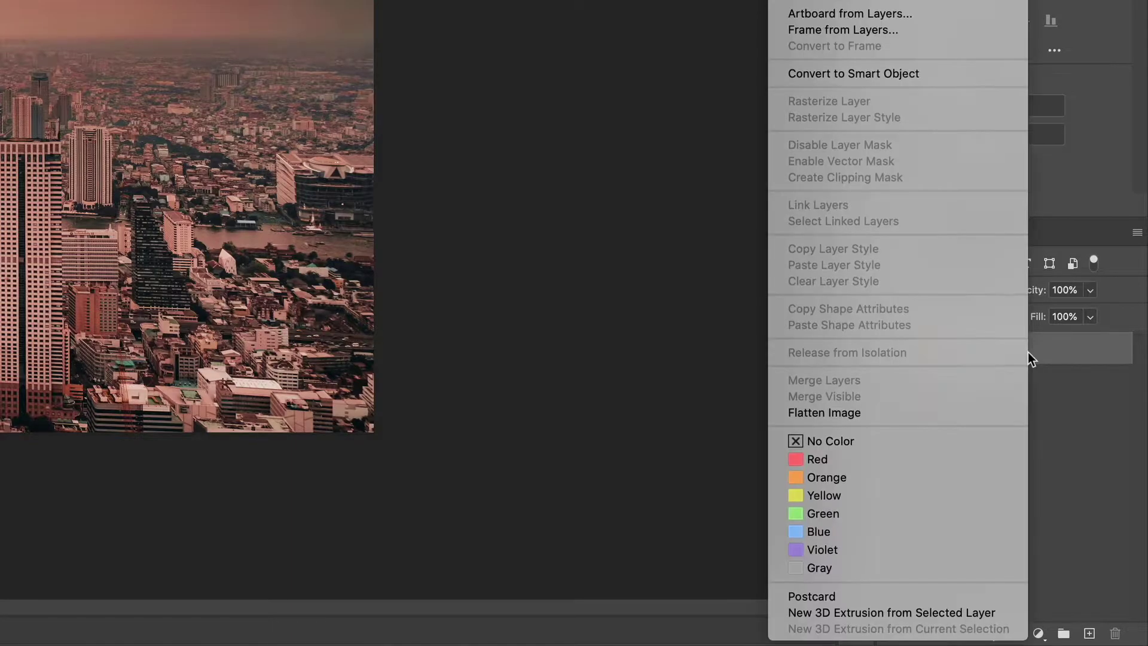
Convert the city photo layer to a smart object and start a Path Blur on it.
left_click(901, 276)
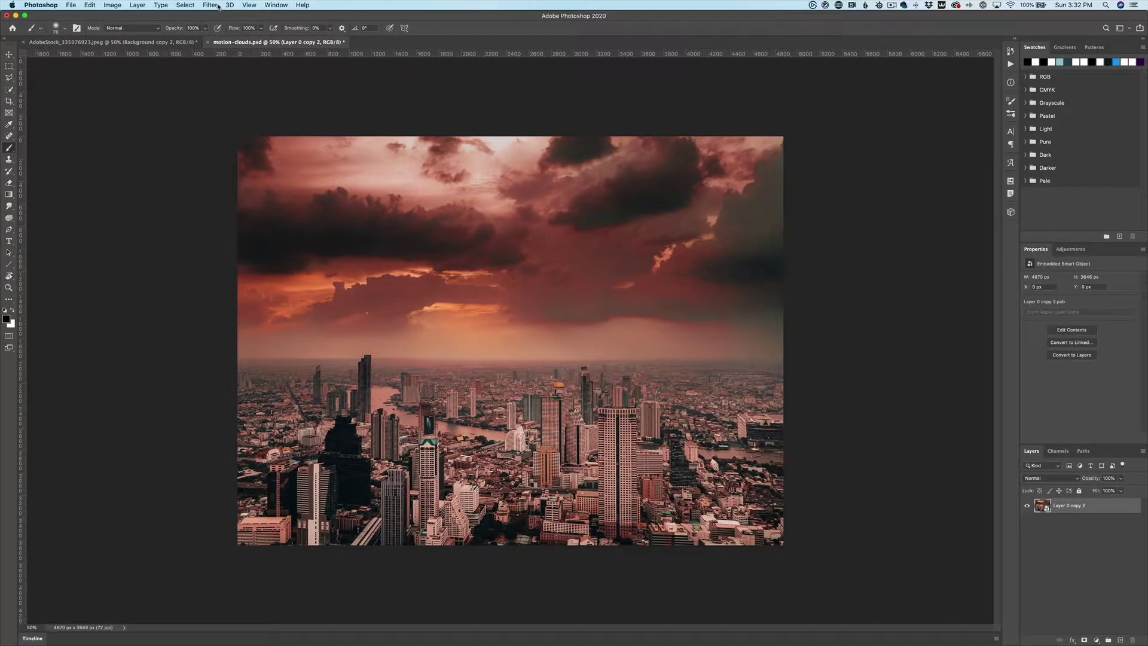
left_click(213, 6)
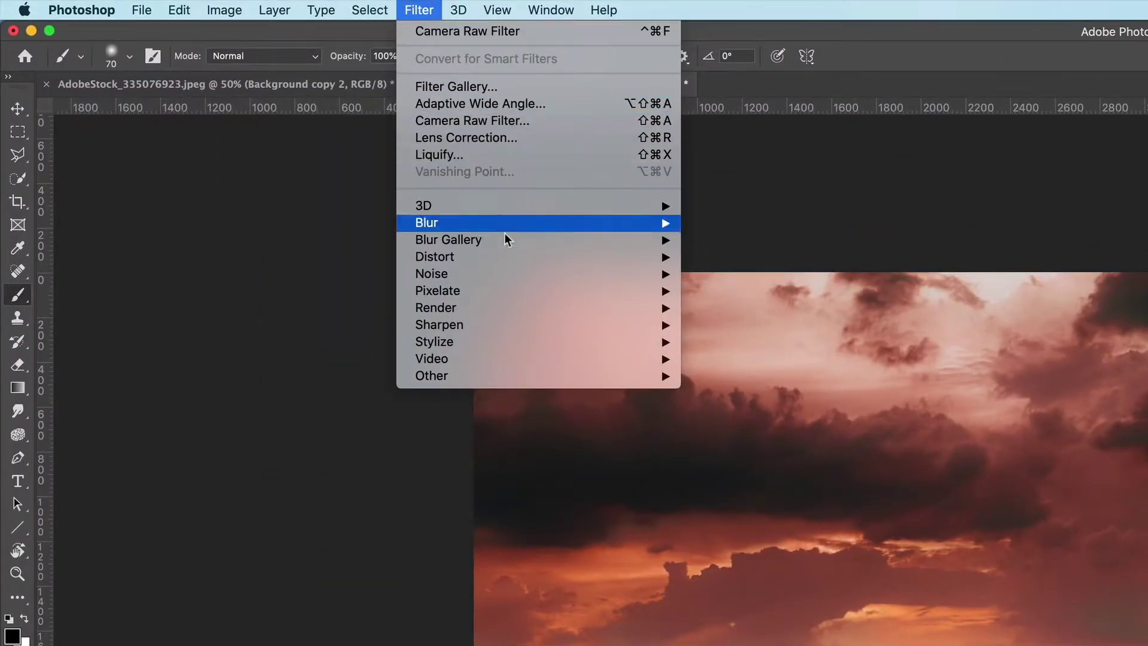
mouse_move(512, 242)
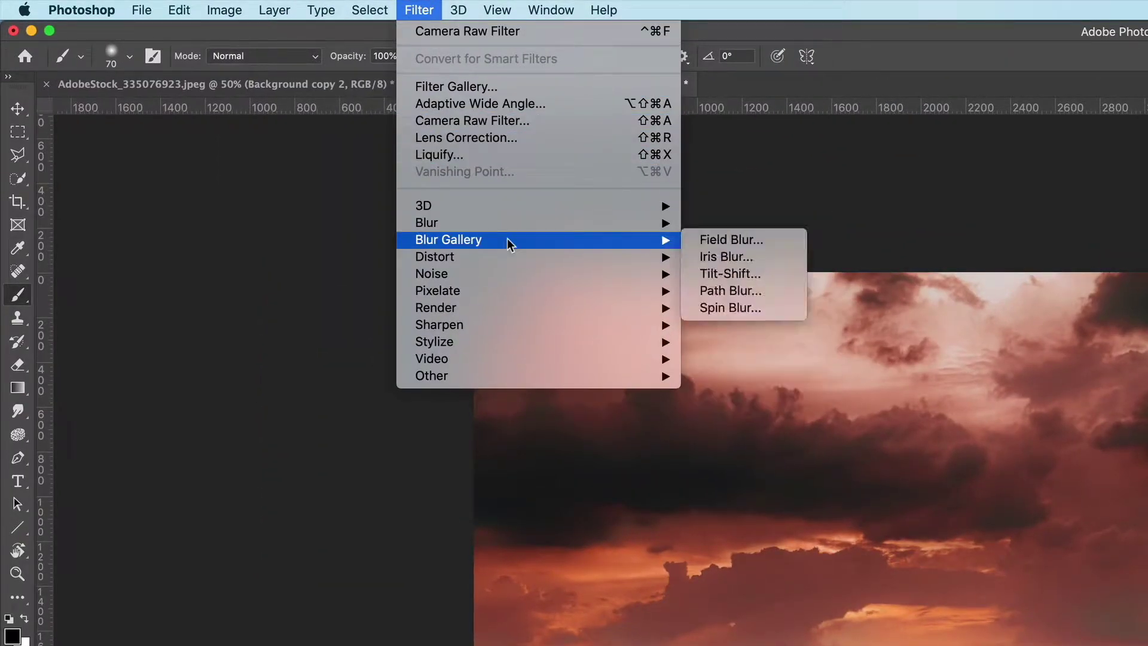
left_click(775, 295)
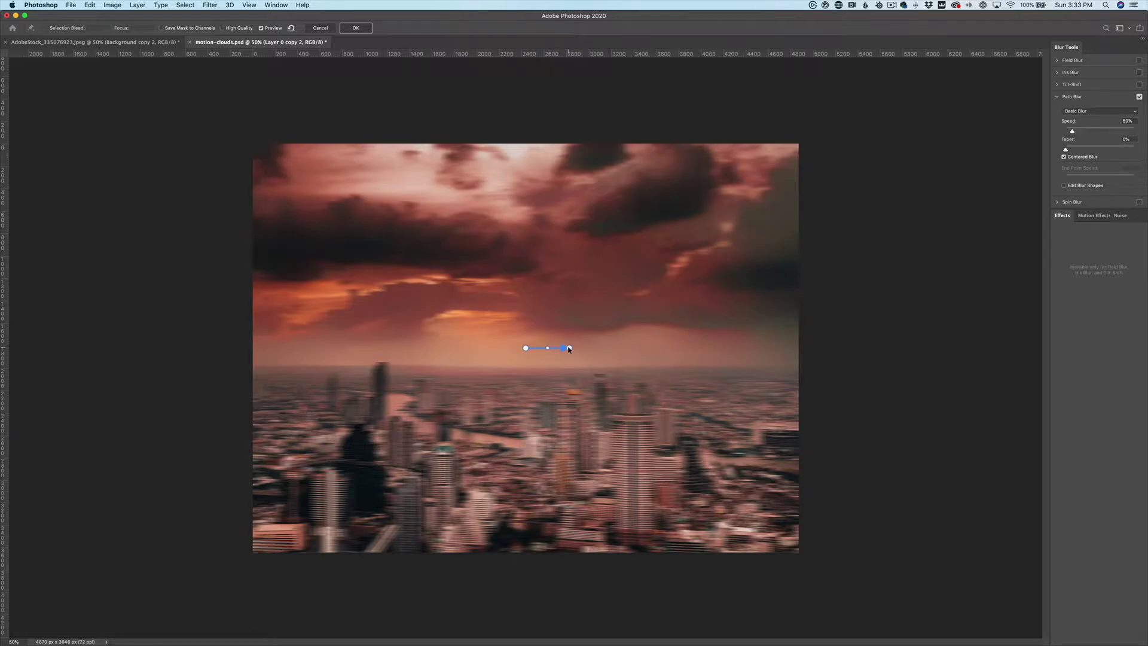
Redirect the default blur path to the sky's left edge and bow it downward so it curves up from the horizon's centre.
left_click_drag(569, 351, 259, 297)
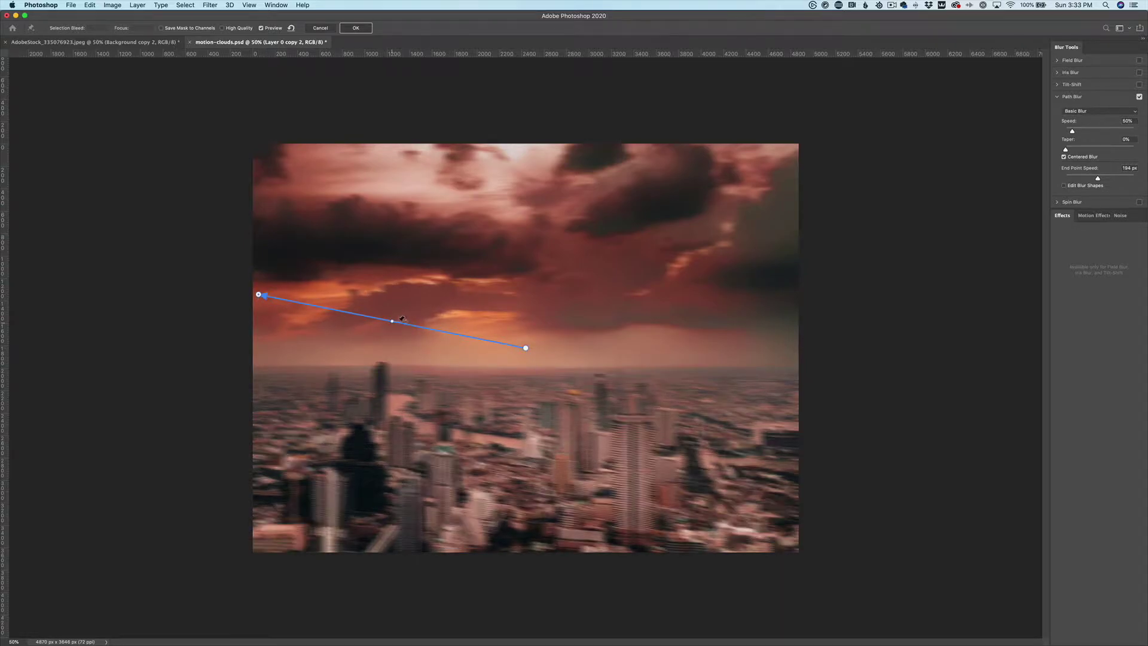
left_click_drag(392, 321, 378, 340)
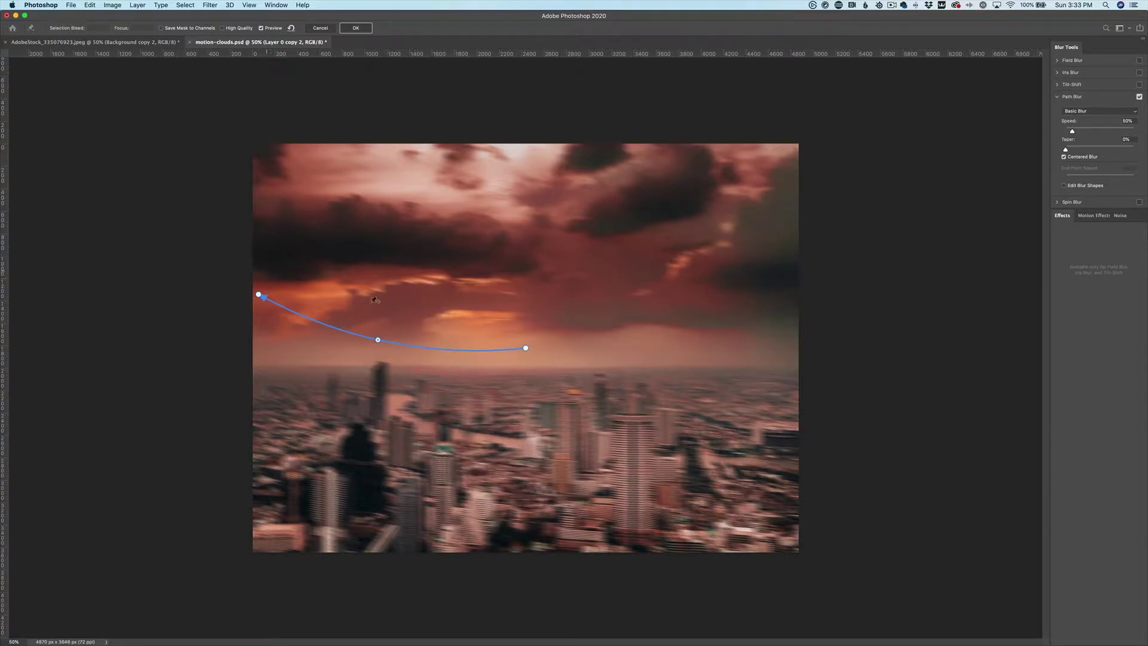
left_click_drag(526, 349, 528, 359)
Add a curved blur path sweeping to the sky's upper left and a straight vertical one up the centre.
left_click(528, 329)
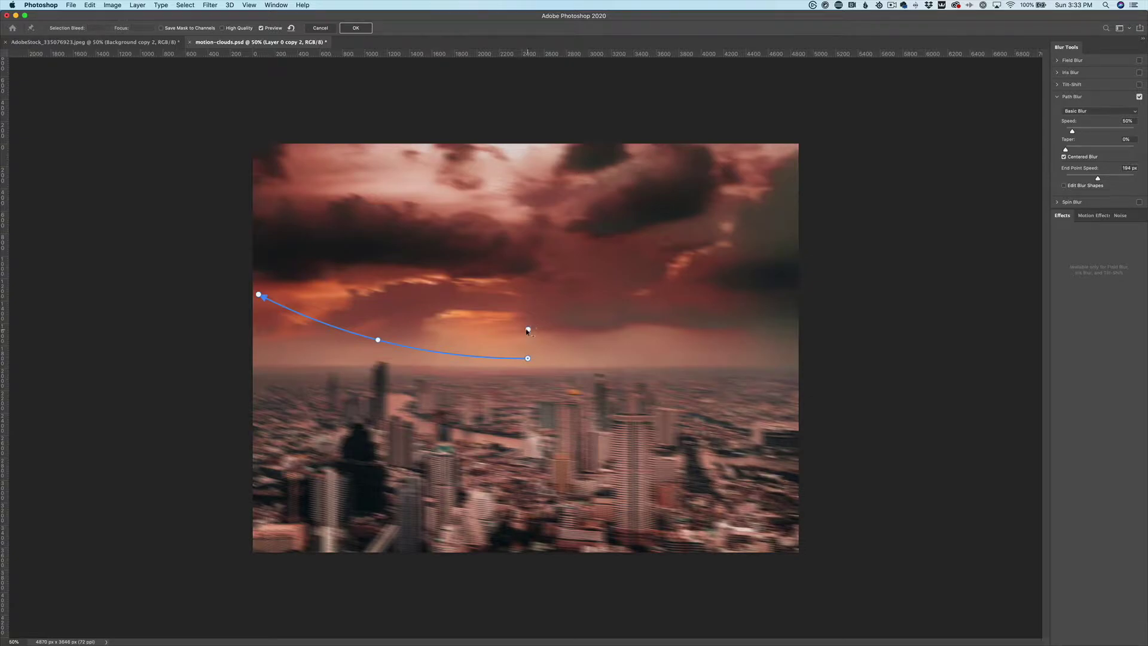
left_click(390, 299)
double_click(259, 187)
left_click(536, 362)
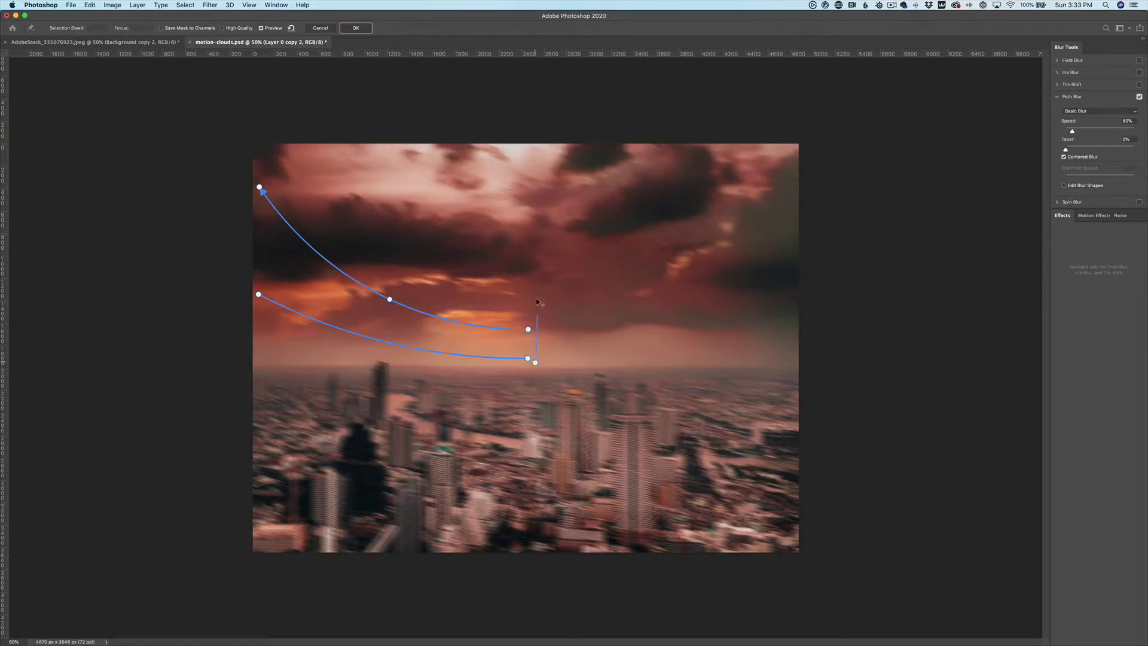
left_click(535, 154)
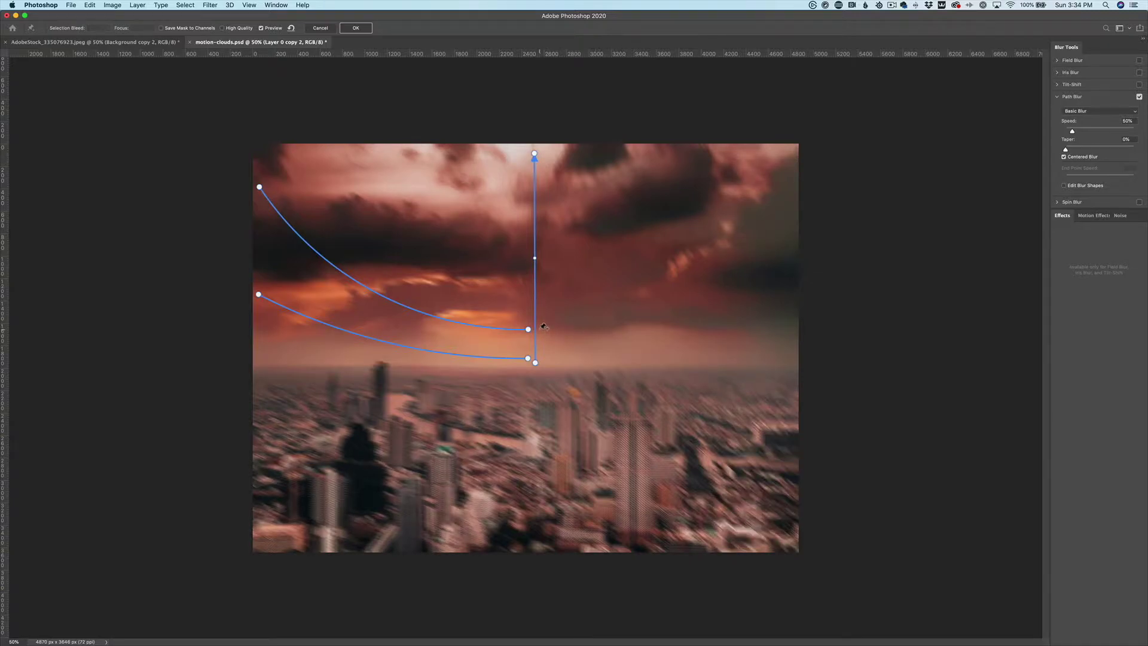
Draw a curved blur path from just above the central horizon to the image's upper-right corner.
left_click(540, 328)
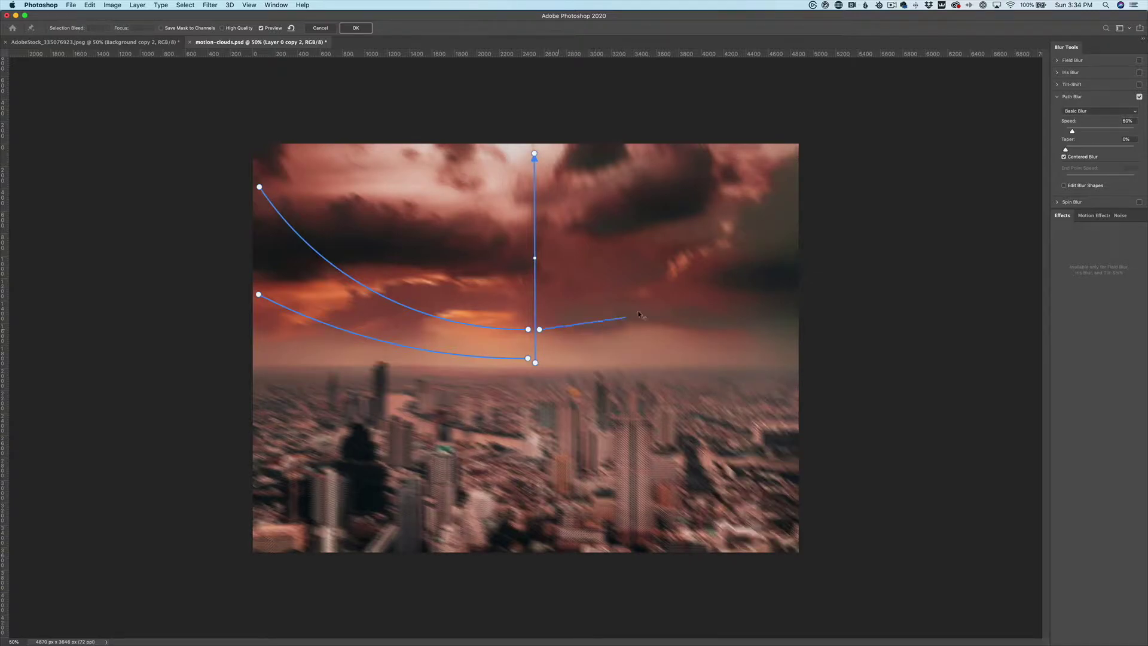
left_click(704, 283)
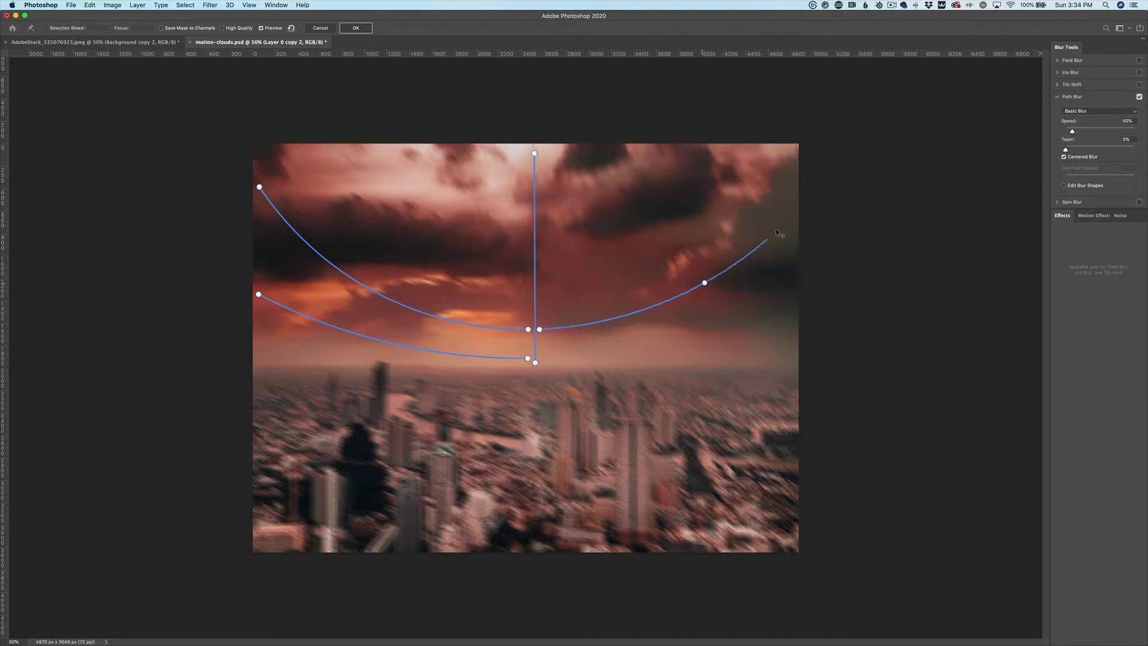
double_click(793, 155)
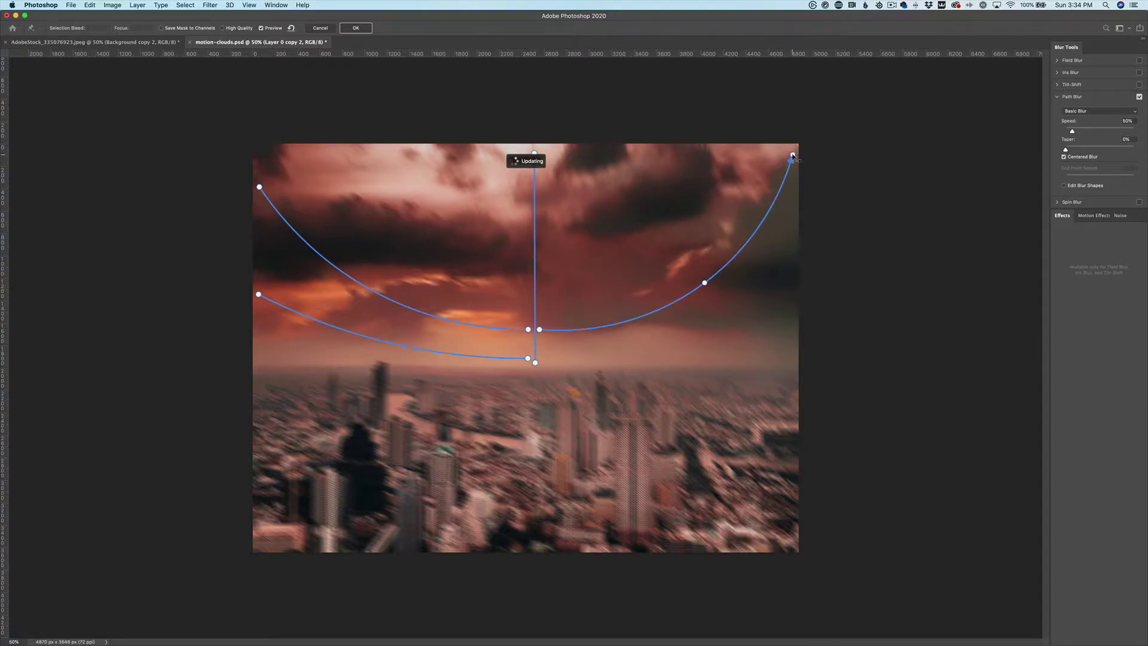
Draw a lower curved blur path from the horizon's centre to the sky's right edge and smooth its bend.
left_click(544, 360)
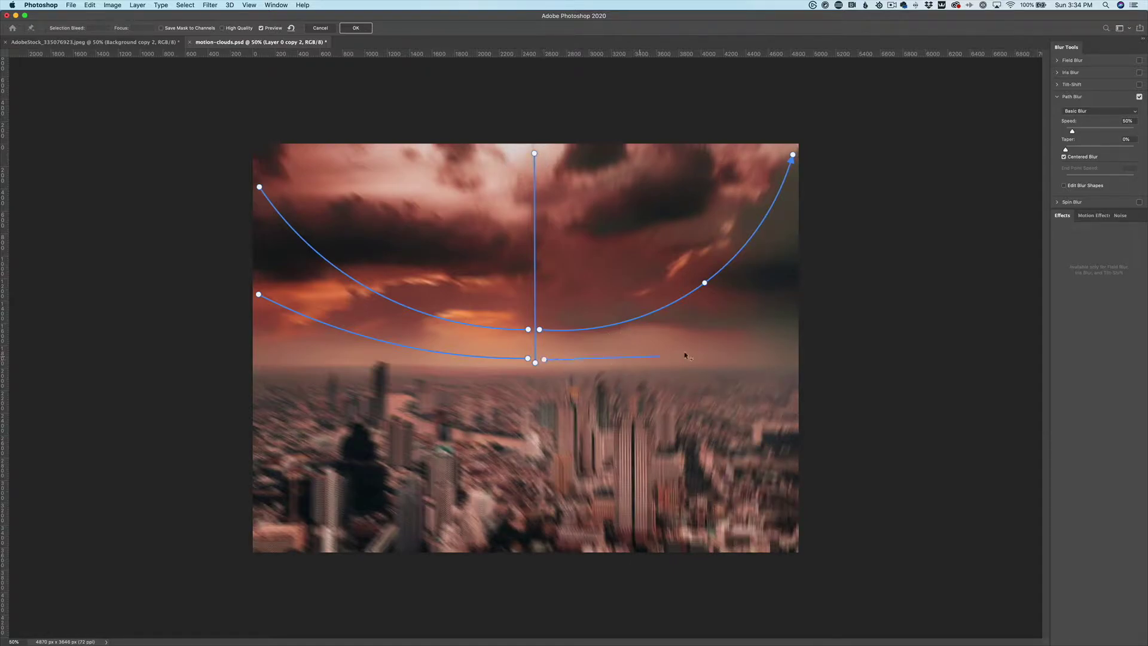
left_click(720, 348)
double_click(794, 293)
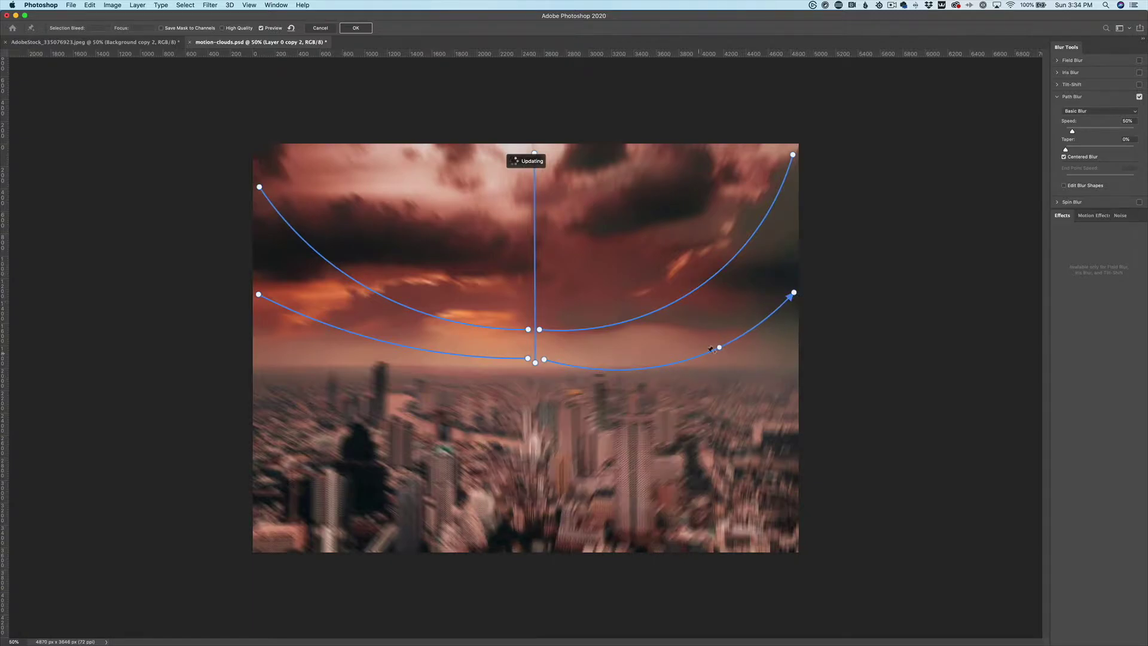
left_click_drag(720, 348, 694, 344)
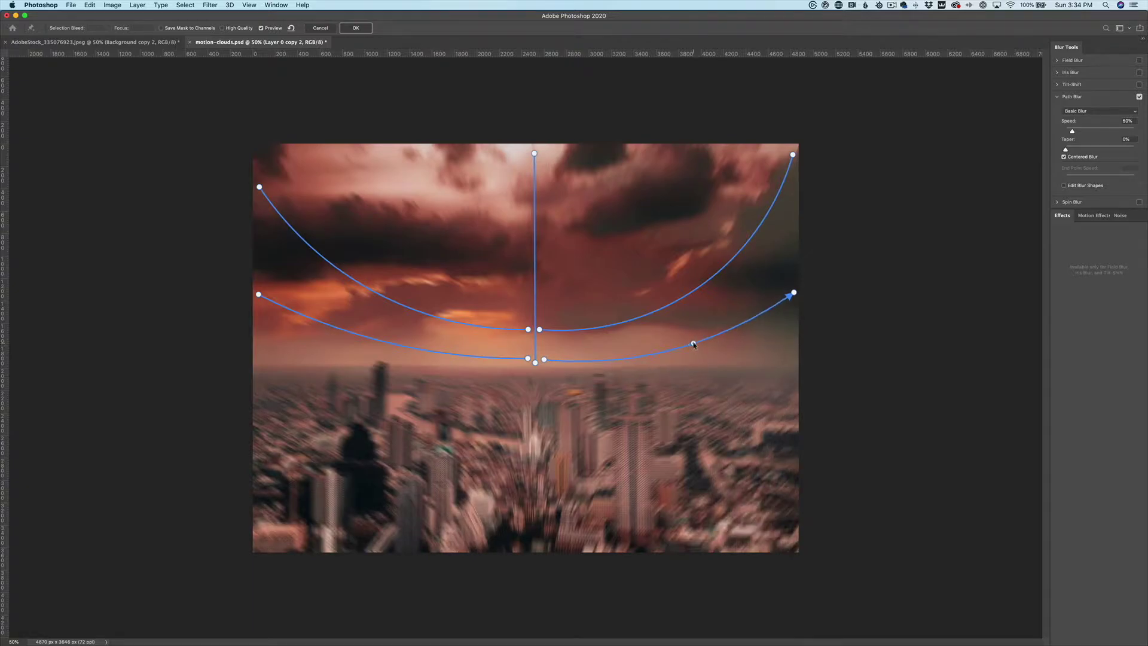
Add two straight diagonal blur paths fanning outward and upward through the clouds on either side of the vertical path.
left_click(506, 291)
left_click(385, 177)
left_click(568, 296)
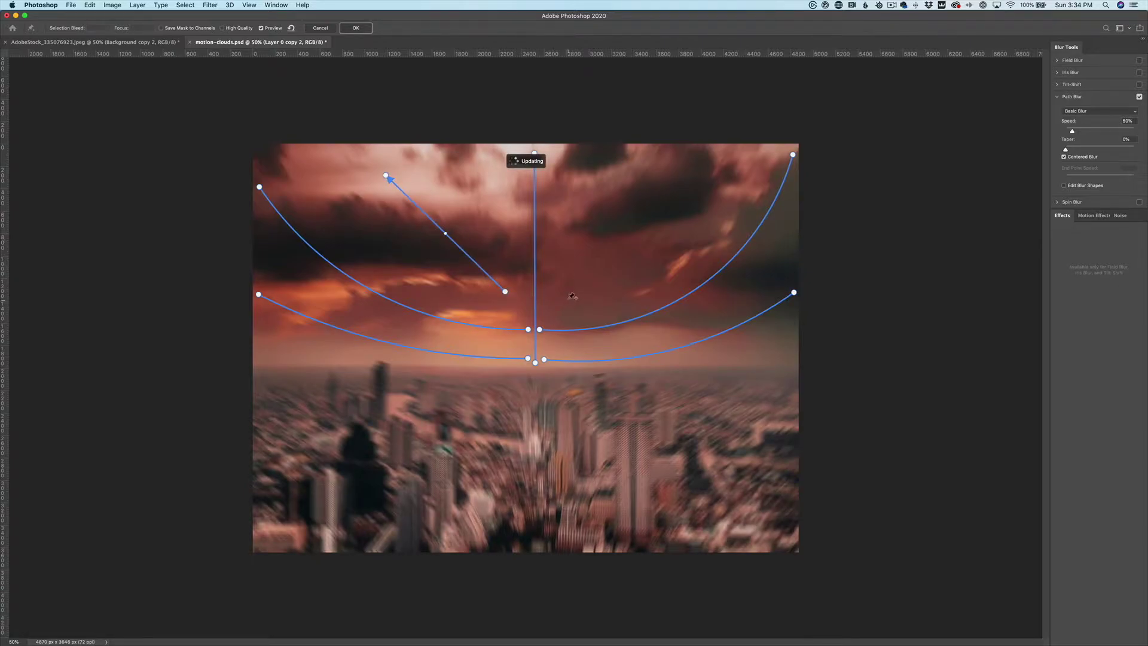
left_click(678, 181)
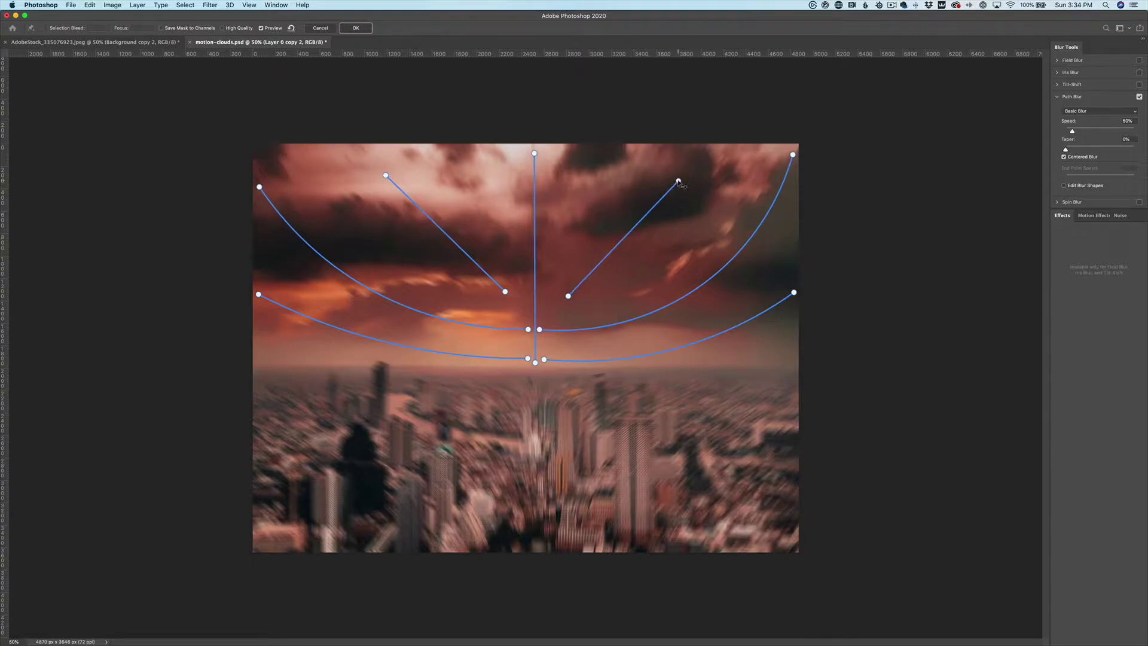
left_click(678, 181)
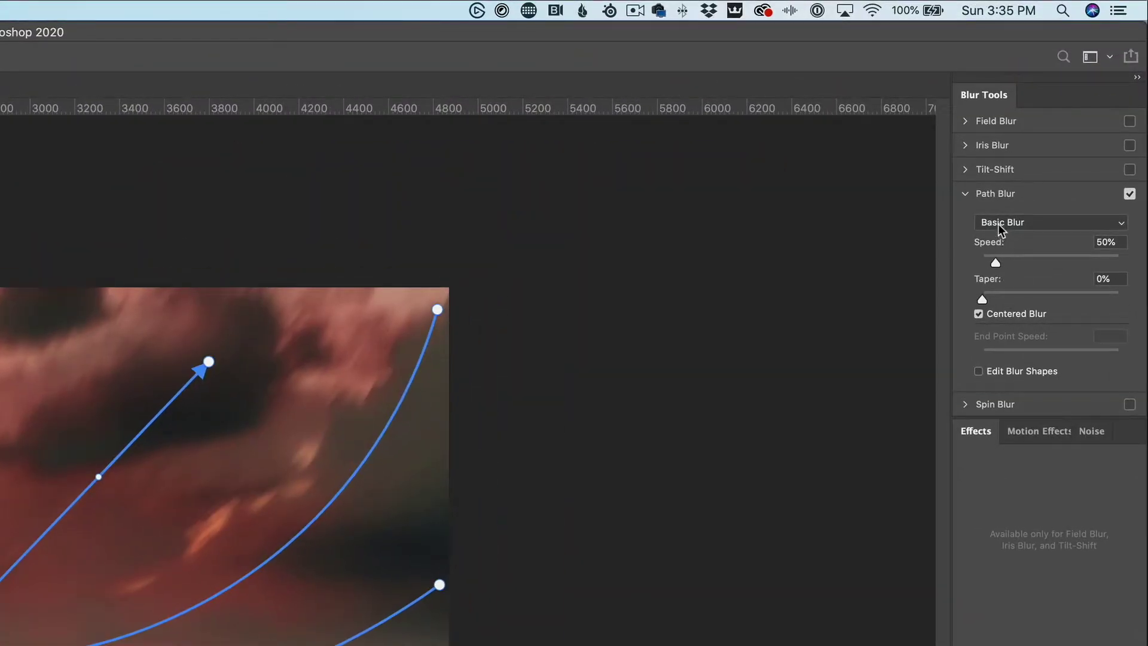
Set the Path Blur speed to 80% and increase the taper.
left_click_drag(995, 261, 1003, 263)
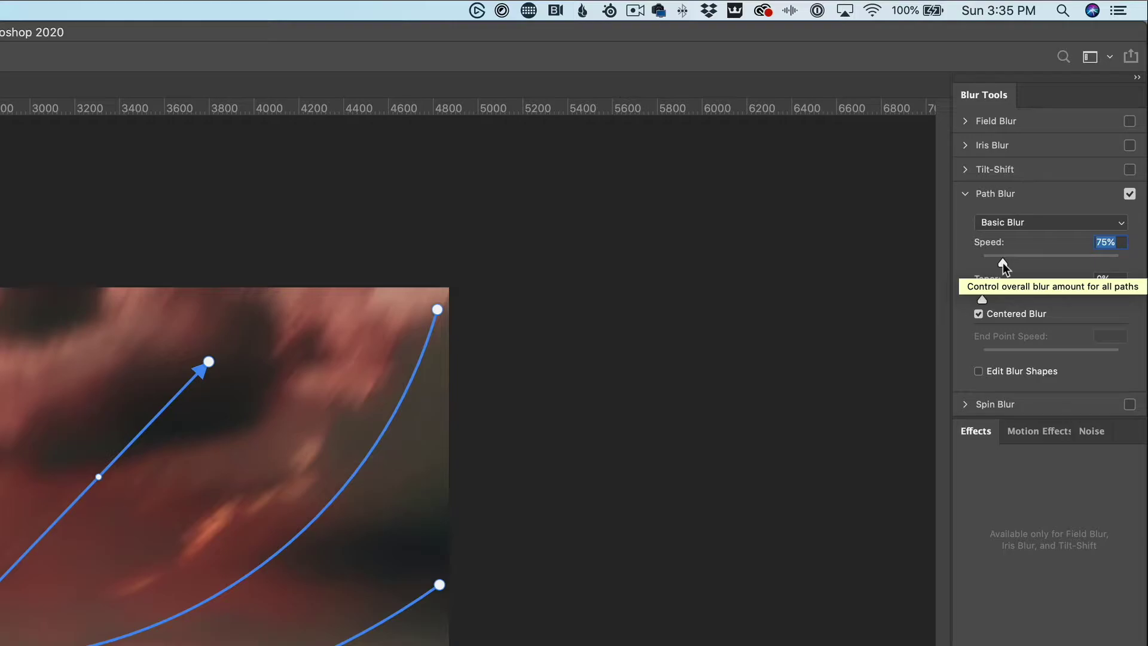
left_click_drag(1003, 263, 1028, 261)
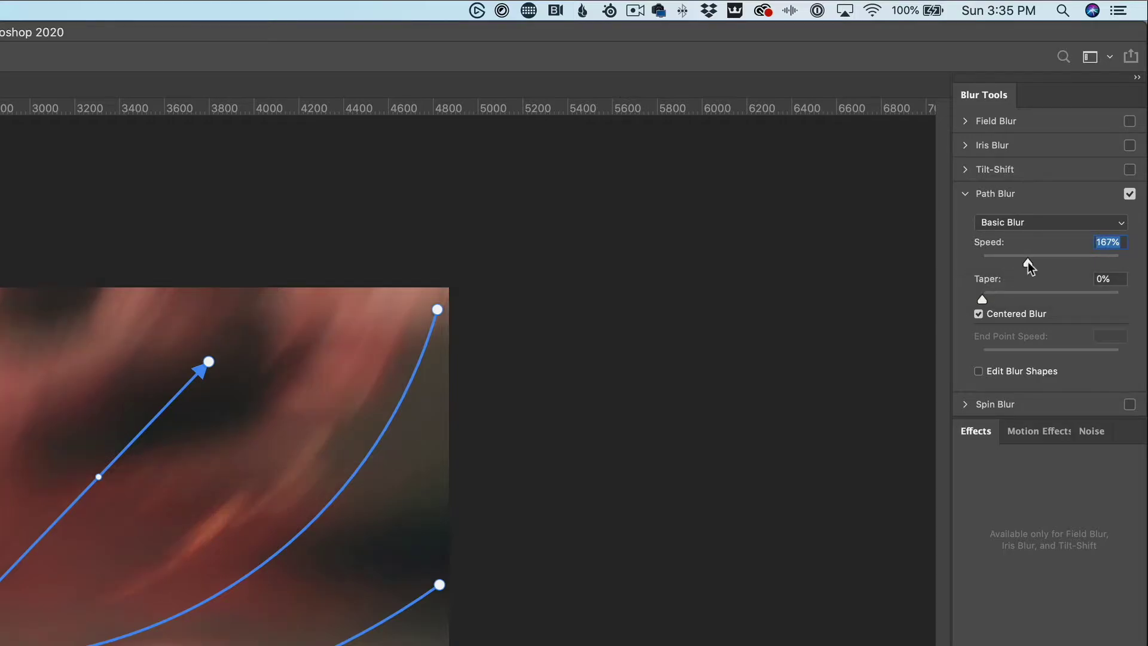
left_click_drag(1028, 261, 1004, 264)
type("80")
key("Tab")
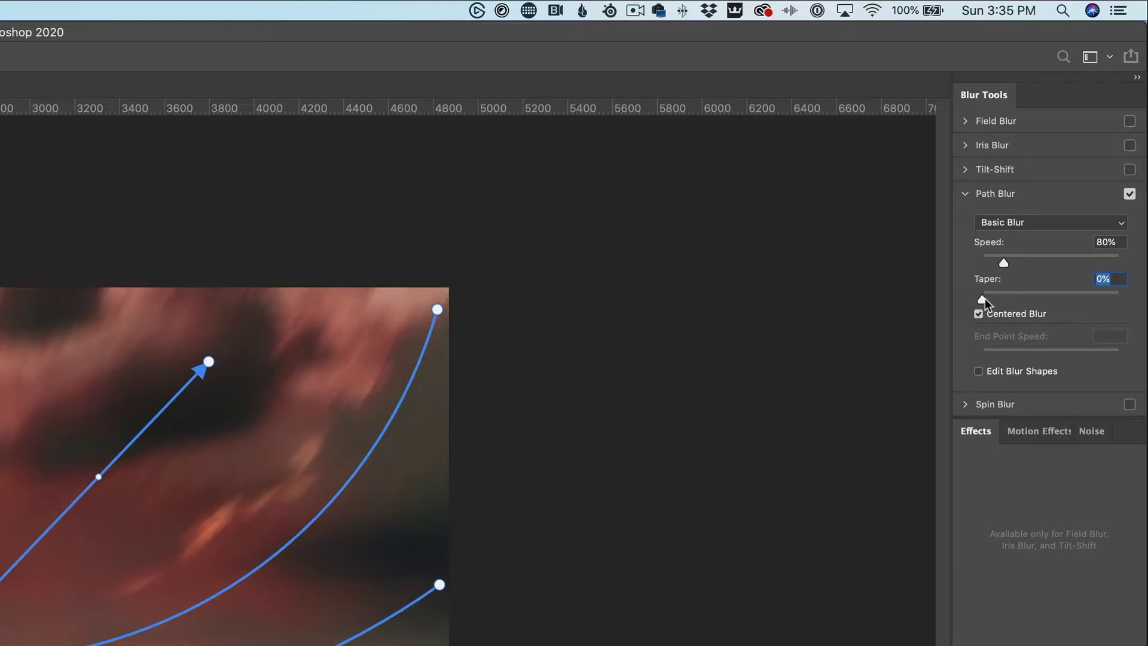
left_click_drag(985, 299, 1010, 299)
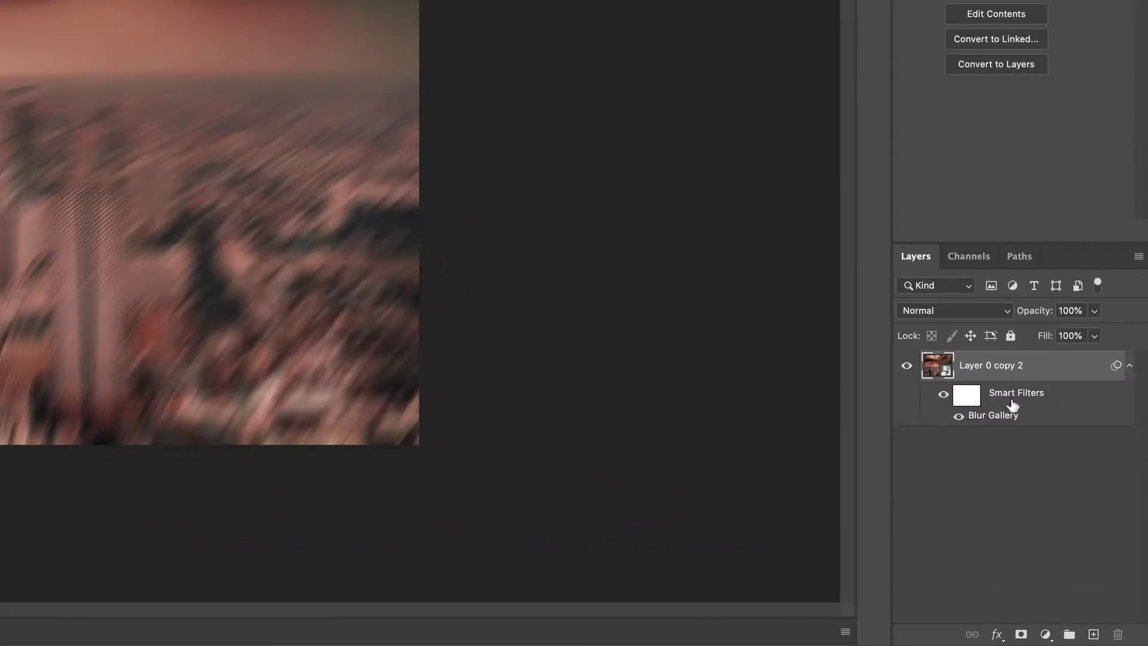
On the smart filter mask, fill a rectangular selection covering the city below the horizon with black and clear the selection.
left_click(968, 398)
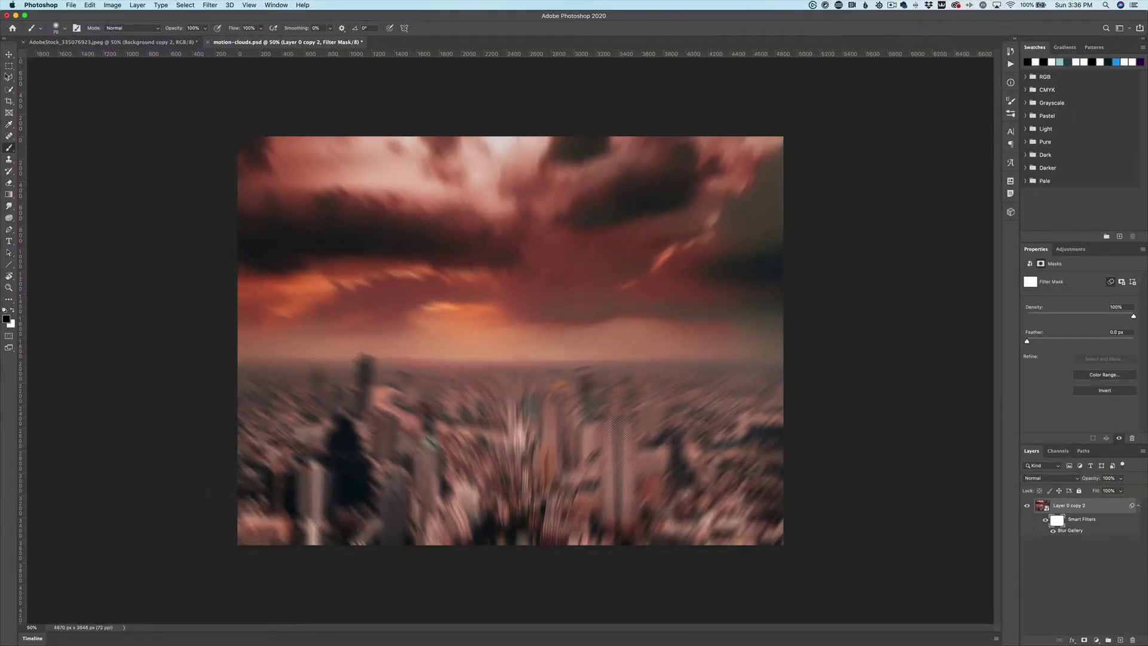
left_click(9, 66)
left_click_drag(238, 351, 806, 551)
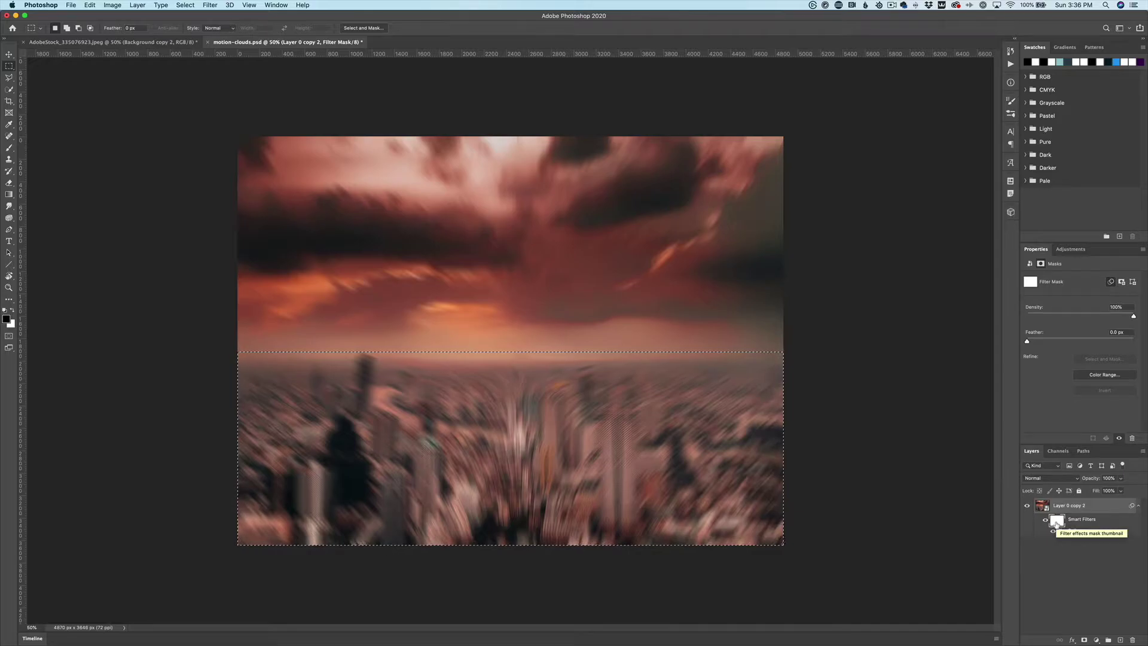
key("alt+BackSpace")
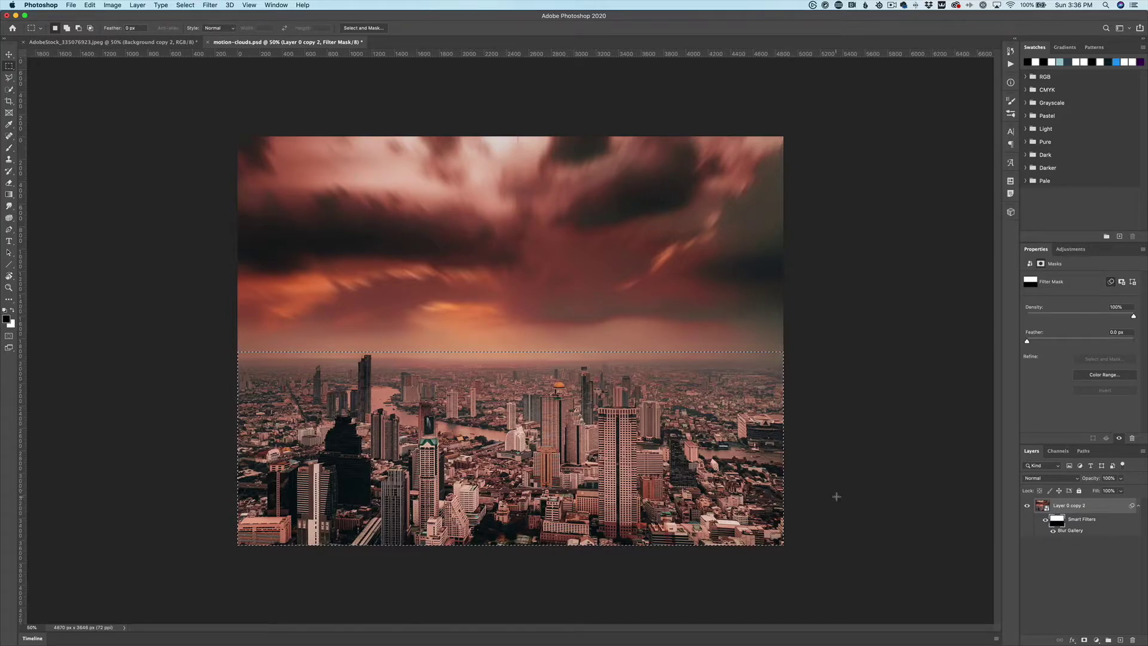
key("super+d")
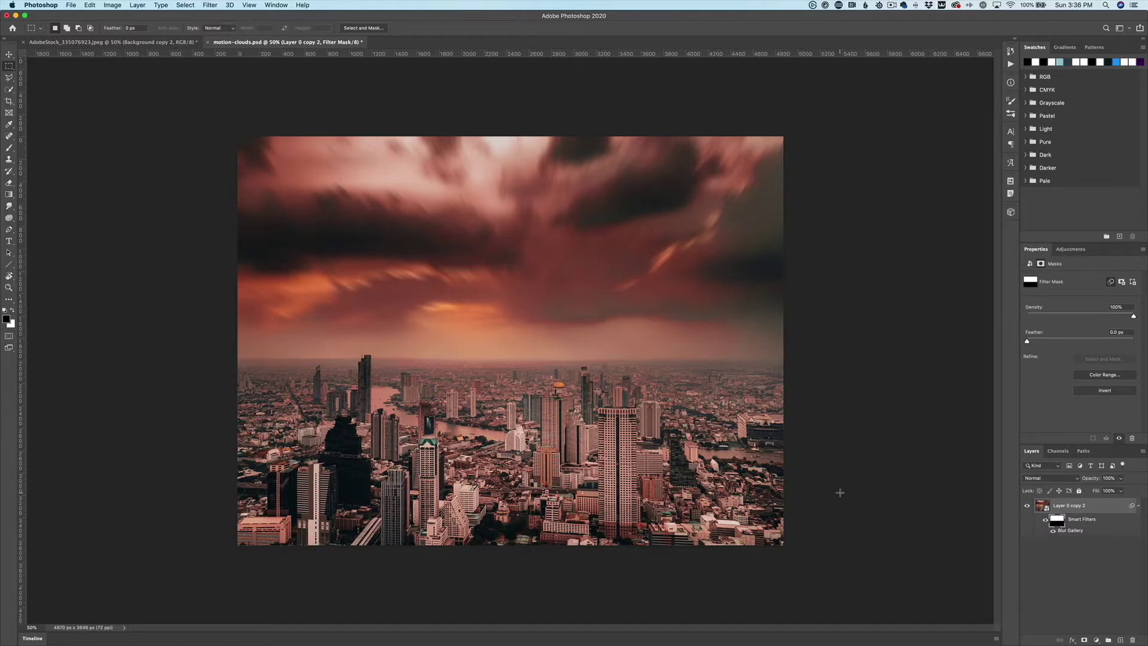
Paint black on the smart filter mask along the horizon's left part and around the top of the tall dark tower.
key("super+equal")
key("super+equal")
key("super+equal")
key("super+equal")
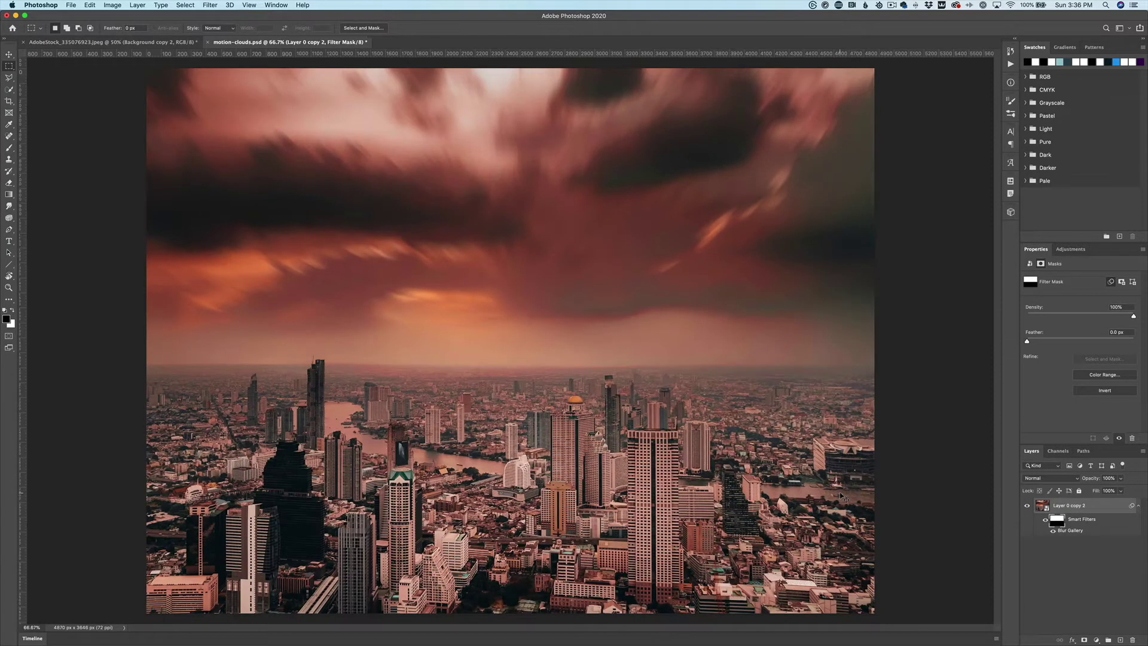
scroll(699, 512, "left", 15)
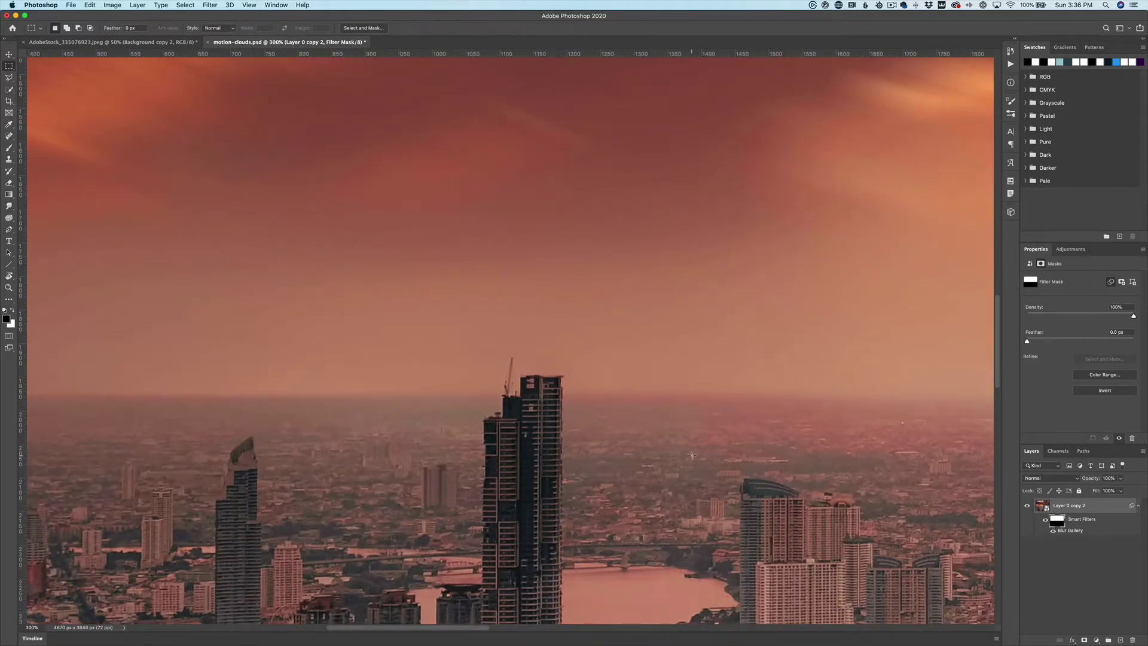
left_click_drag(550, 389, 792, 377)
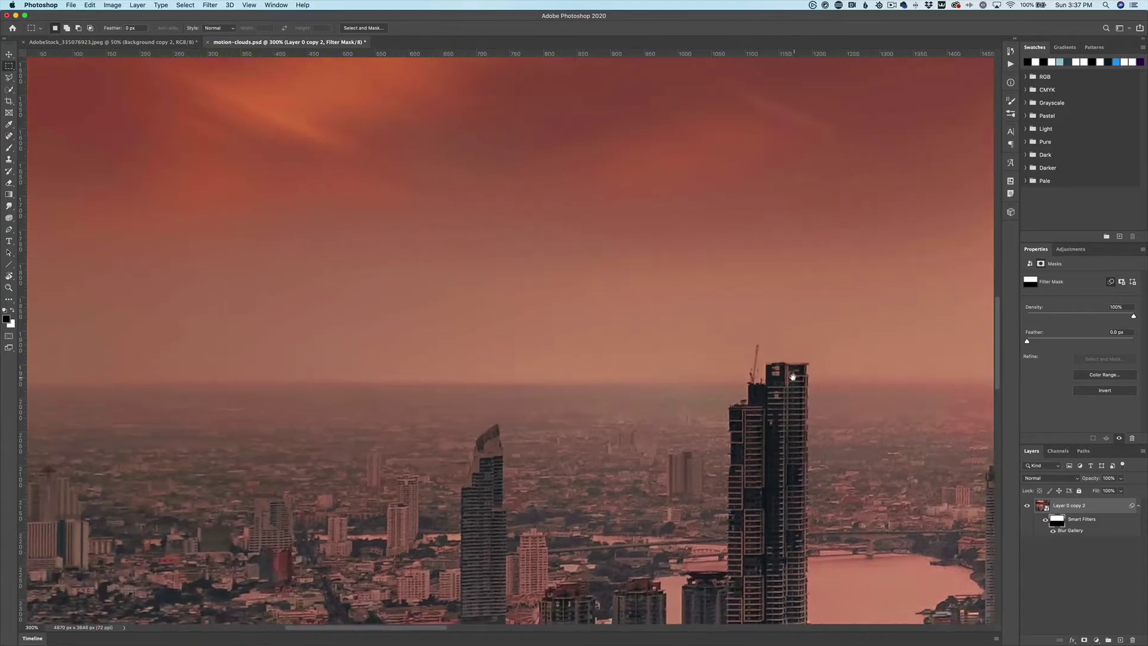
left_click_drag(445, 393, 621, 386)
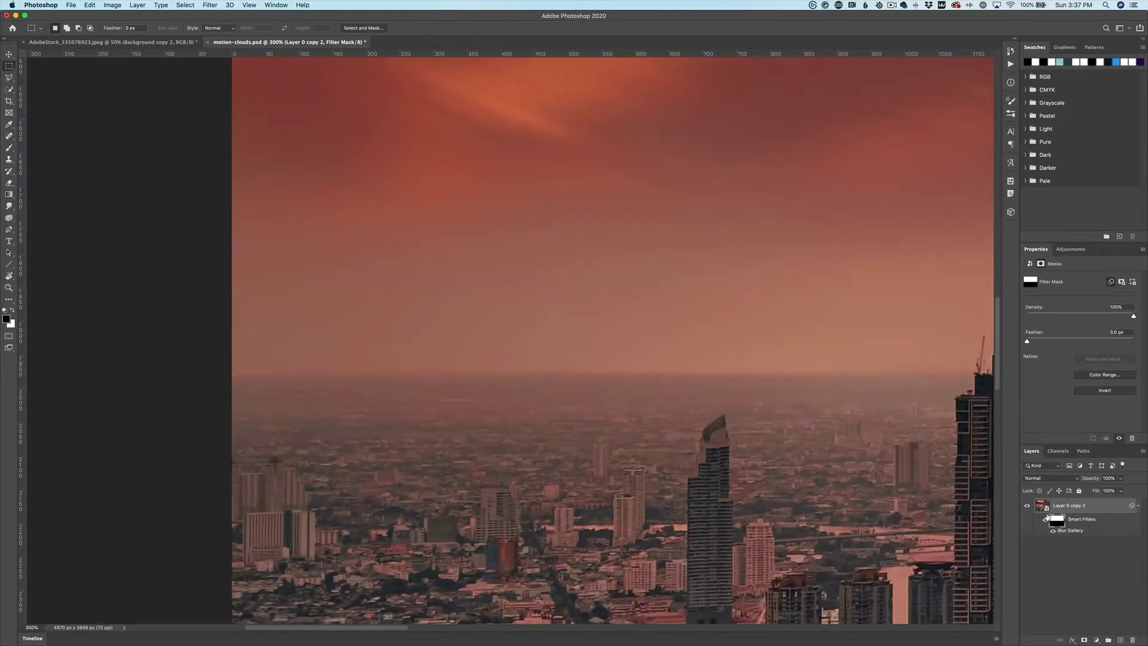
left_click(9, 148)
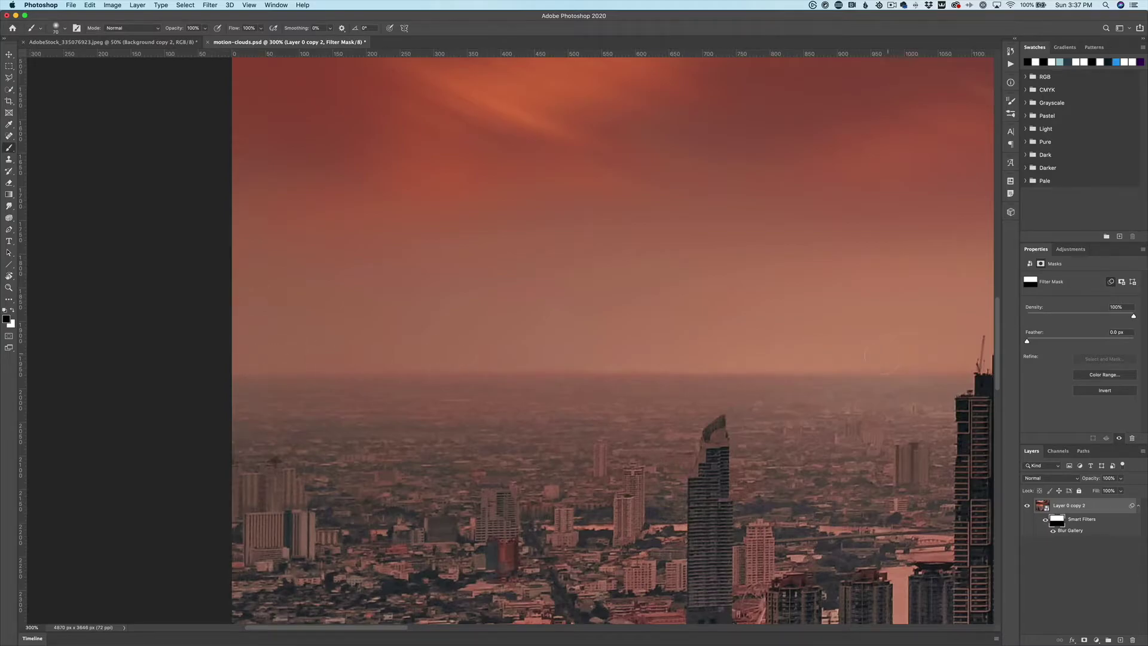
left_click_drag(865, 358, 682, 369)
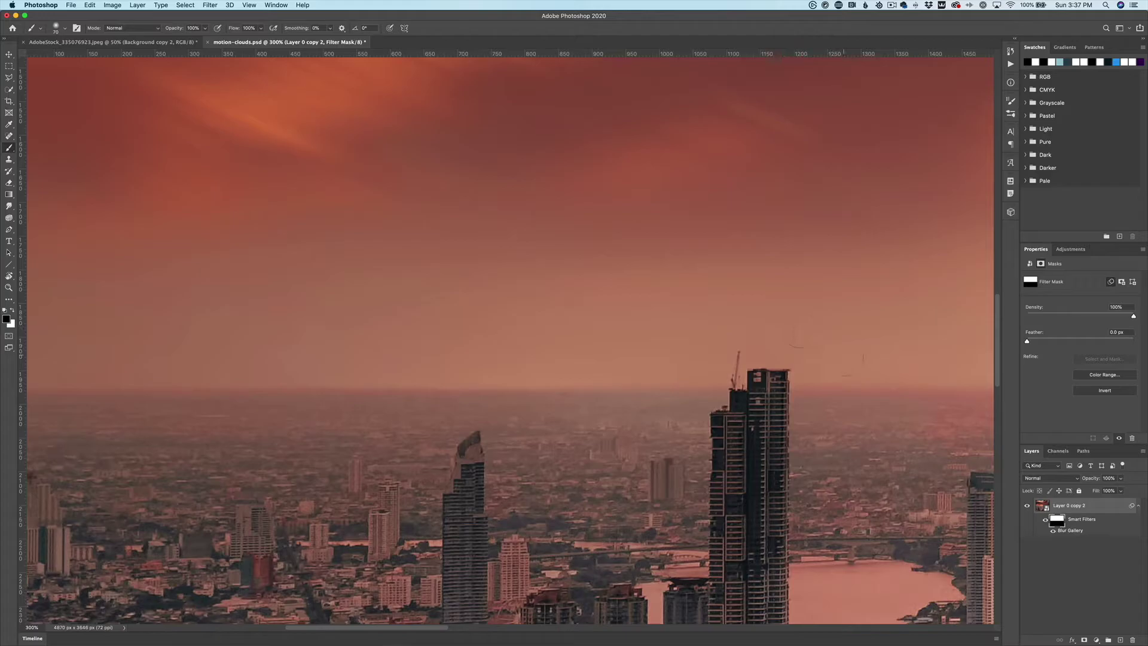
left_click_drag(893, 369, 605, 390)
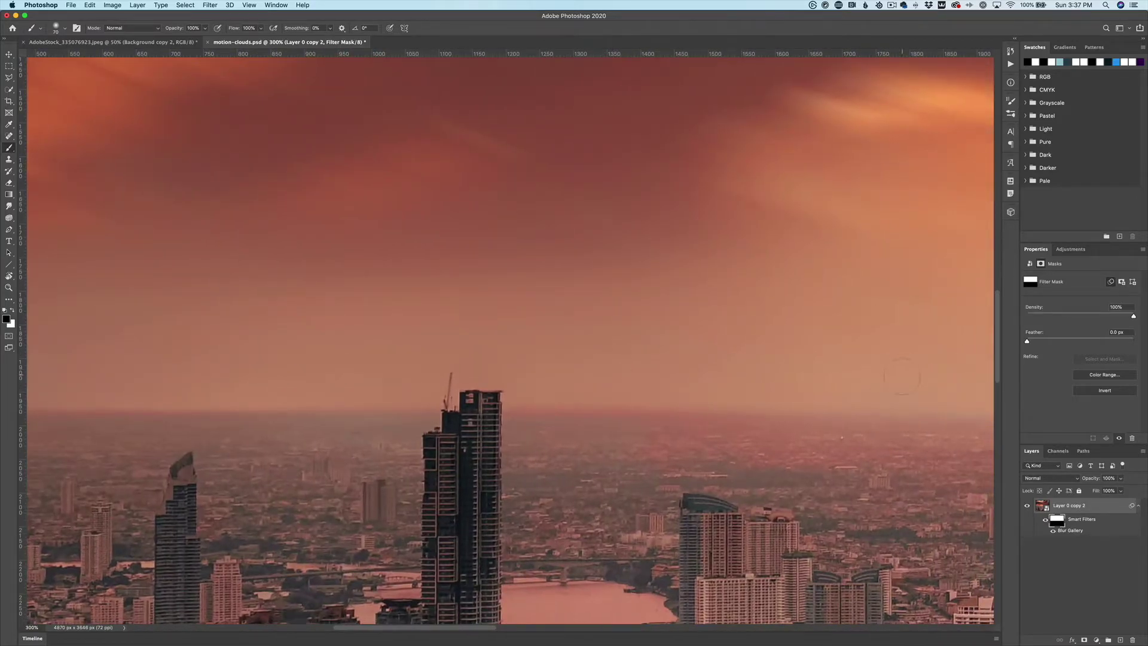
Continue painting black on the filter mask along the horizon from the tall dark tower to the image's right edge.
left_click_drag(902, 377, 544, 374)
left_click_drag(875, 363, 478, 380)
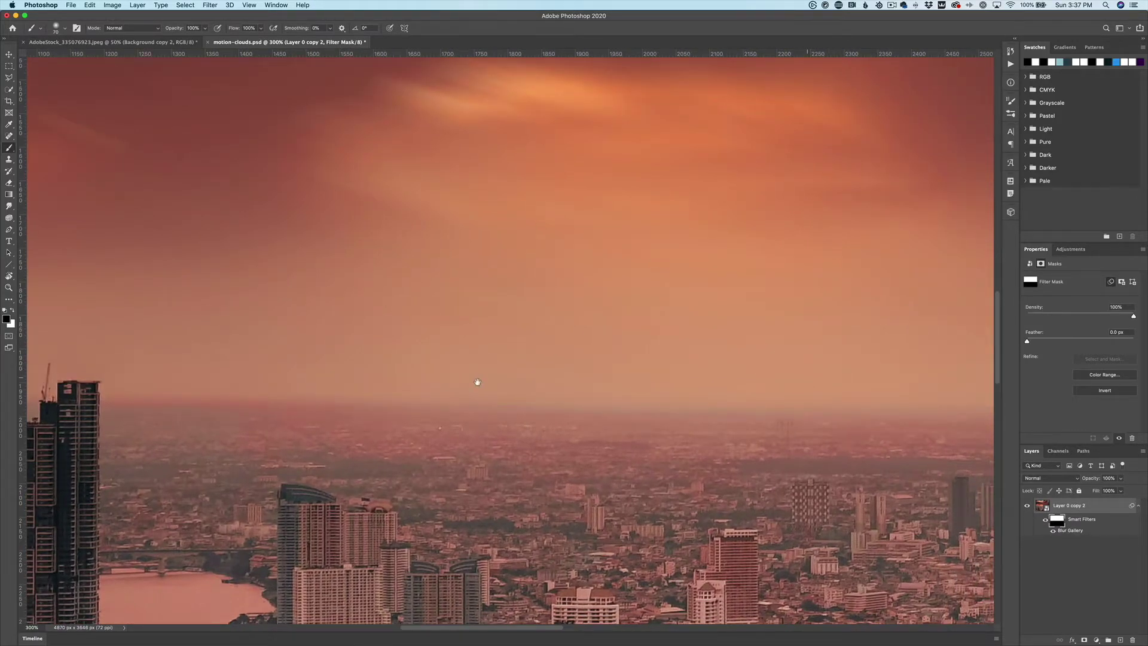
left_click_drag(778, 390, 592, 390)
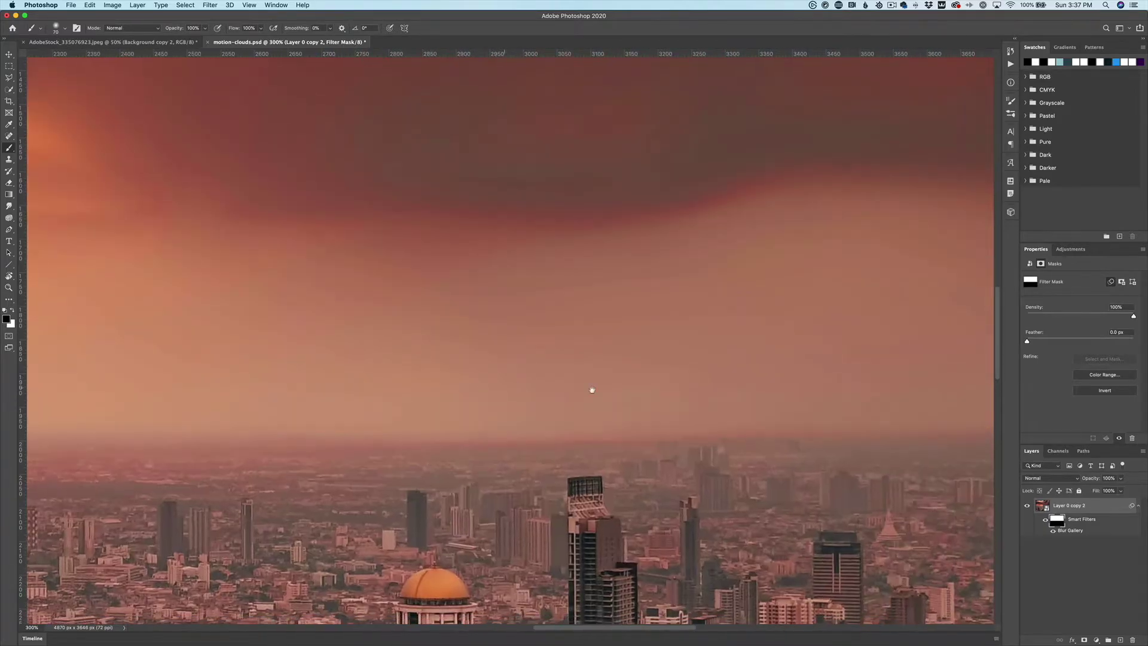
left_click_drag(808, 399, 507, 395)
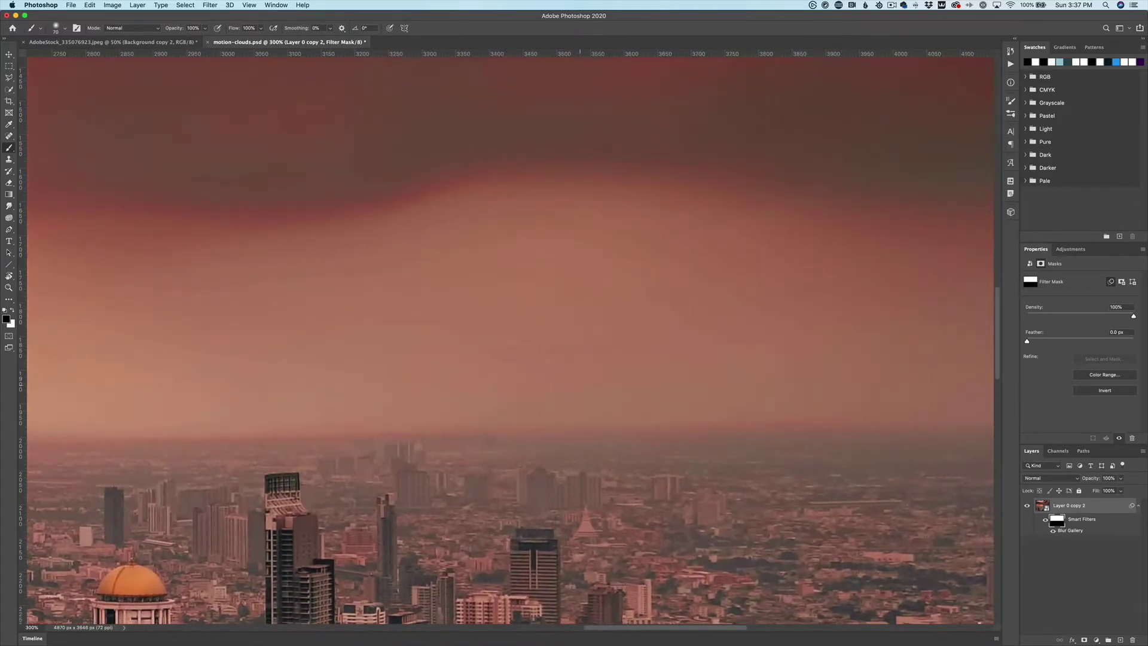
left_click_drag(794, 389, 418, 382)
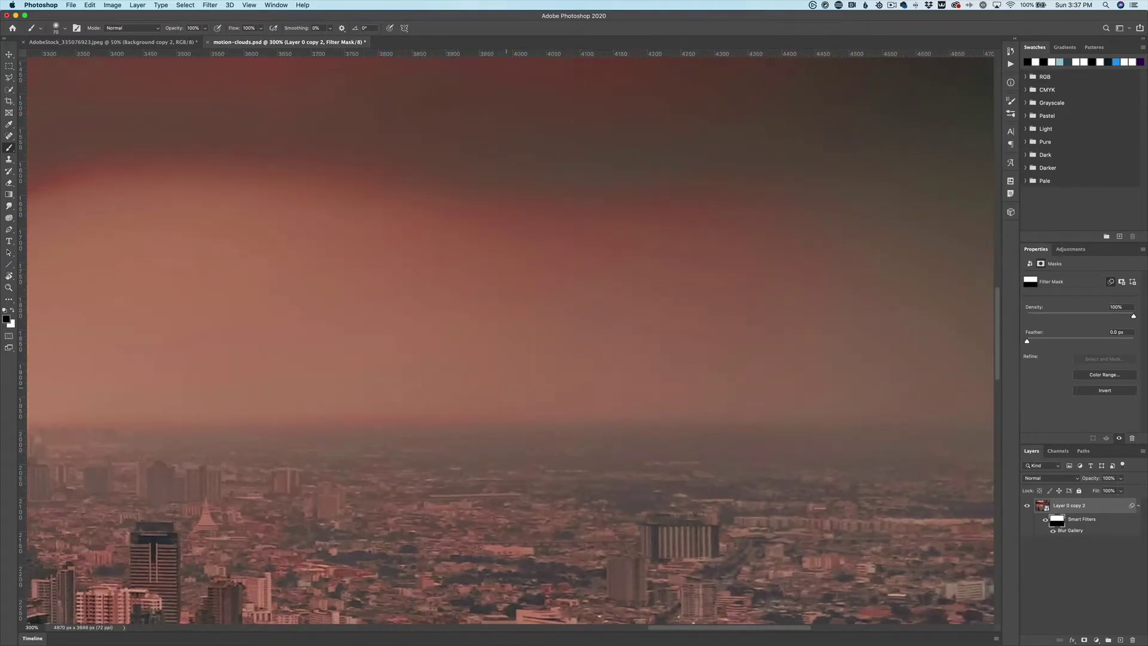
left_click_drag(837, 383, 521, 380)
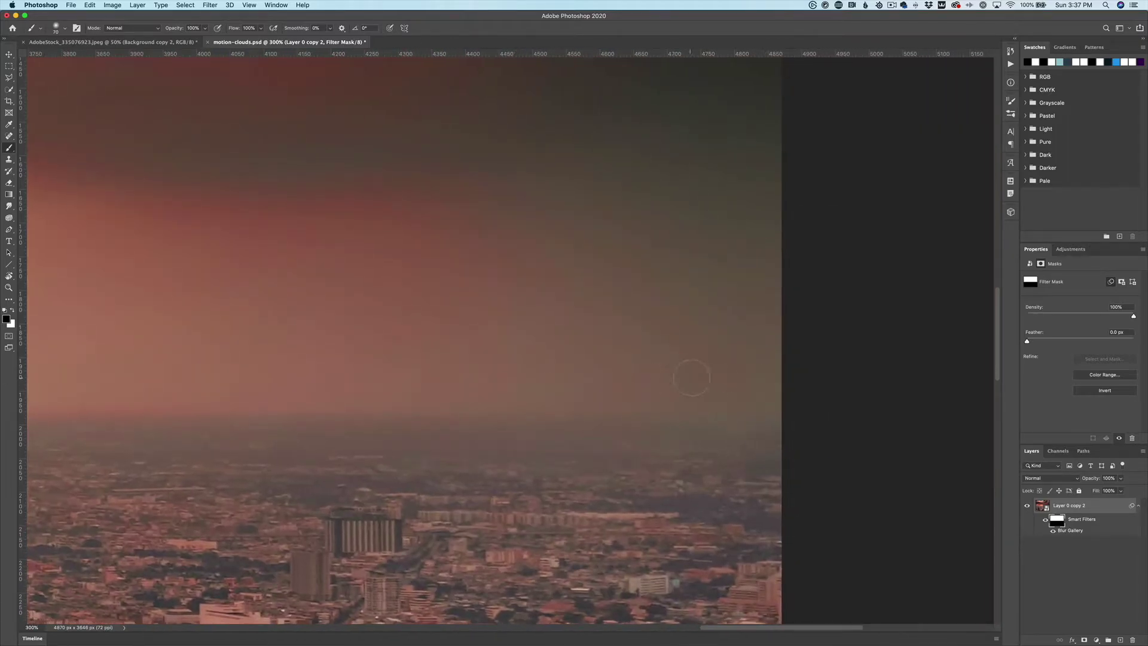
key("super+minus")
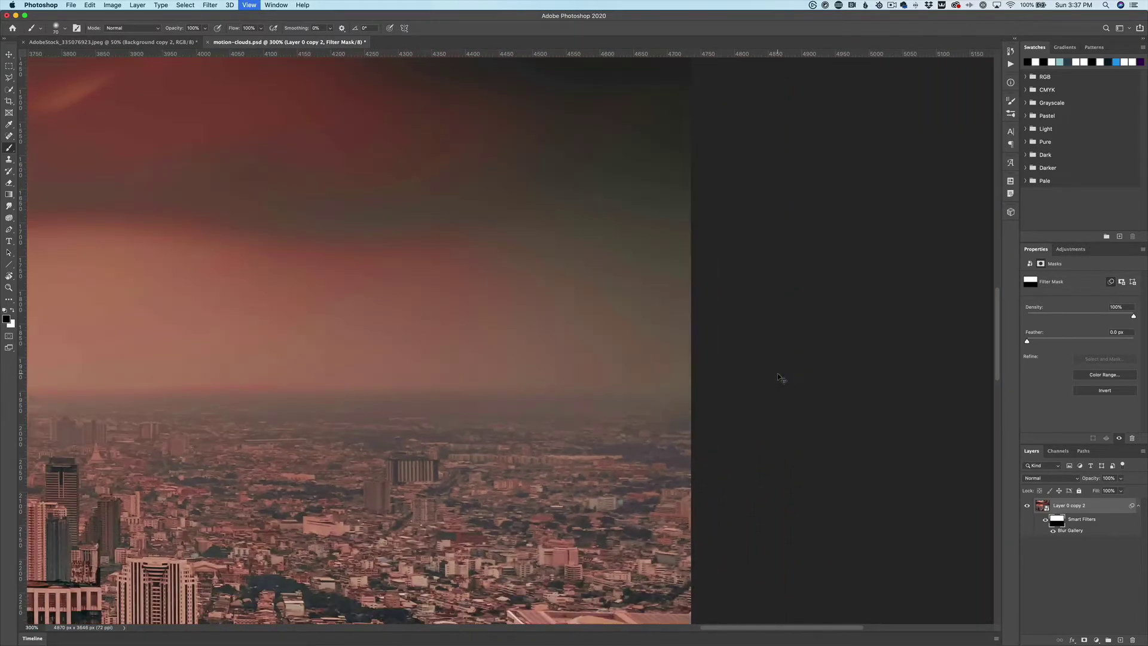
key("super+minus")
key("super+minus")
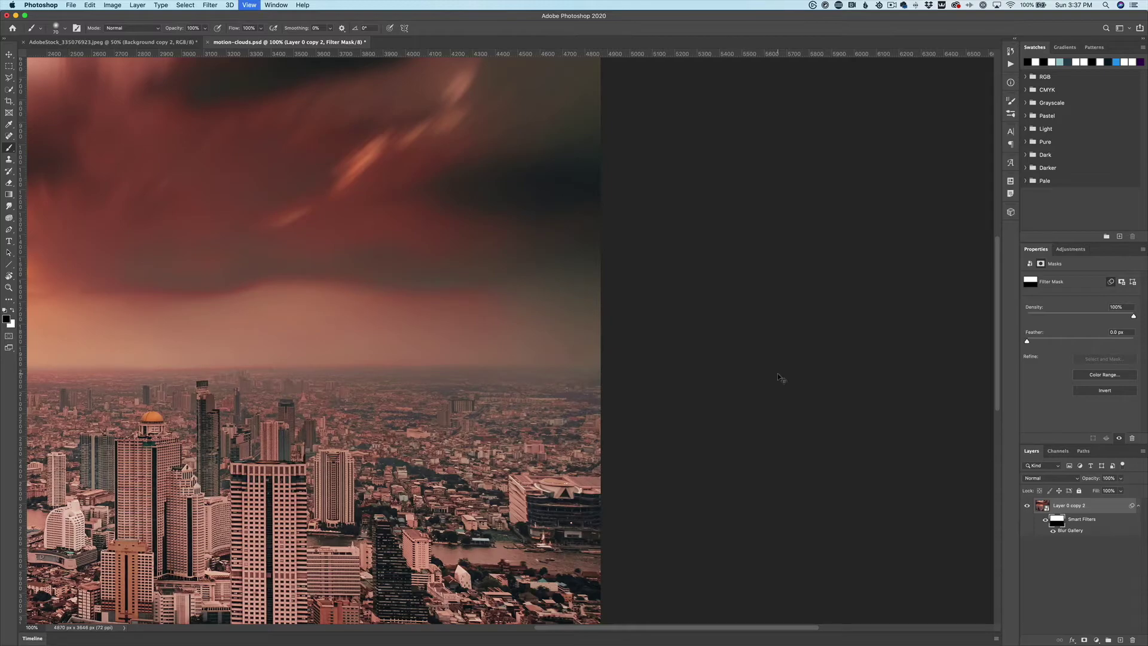
key("super+minus")
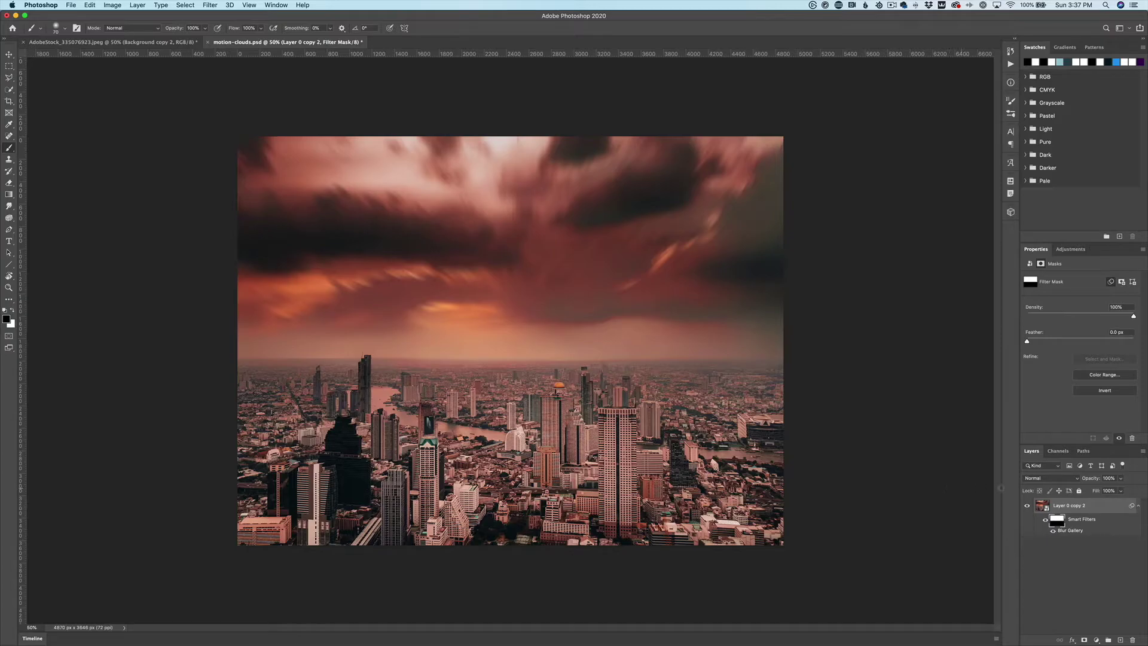
Duplicate Layer 0 copy 2 and invert the smart filter mask of the duplicate.
left_click(1096, 506)
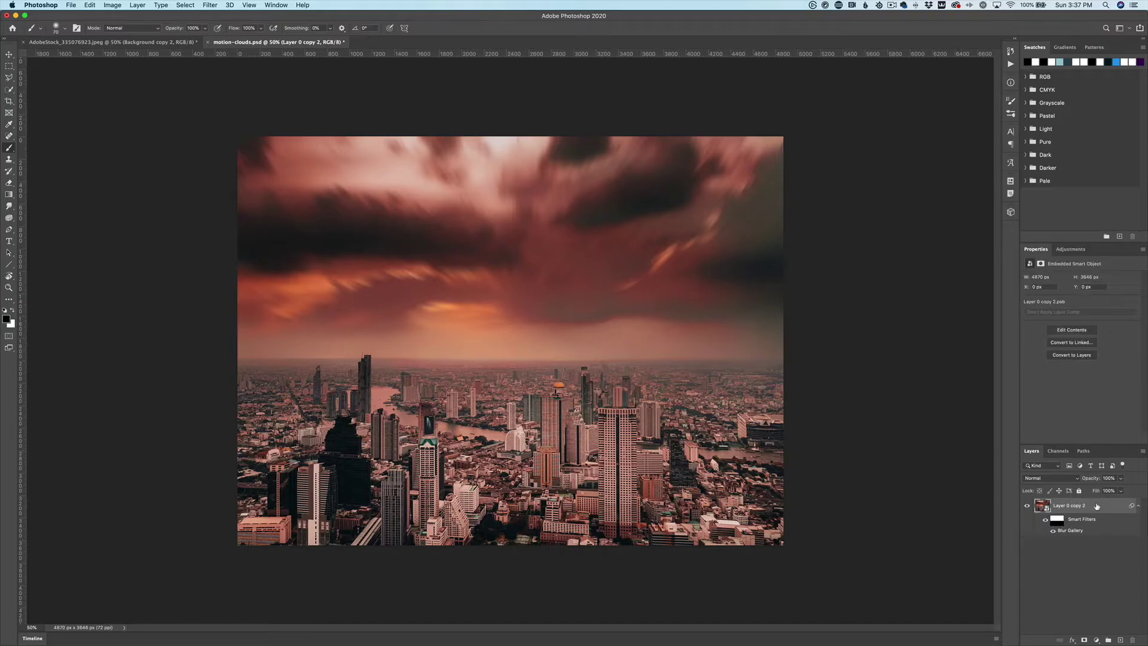
key("super+j")
left_click(1061, 520)
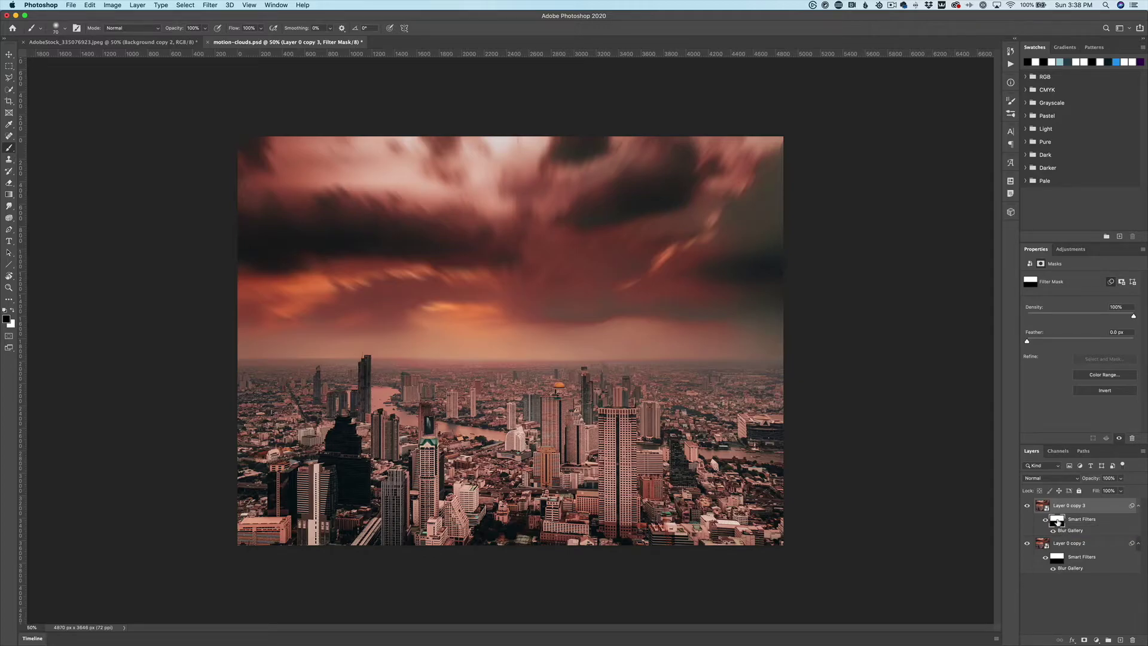
key("super+i")
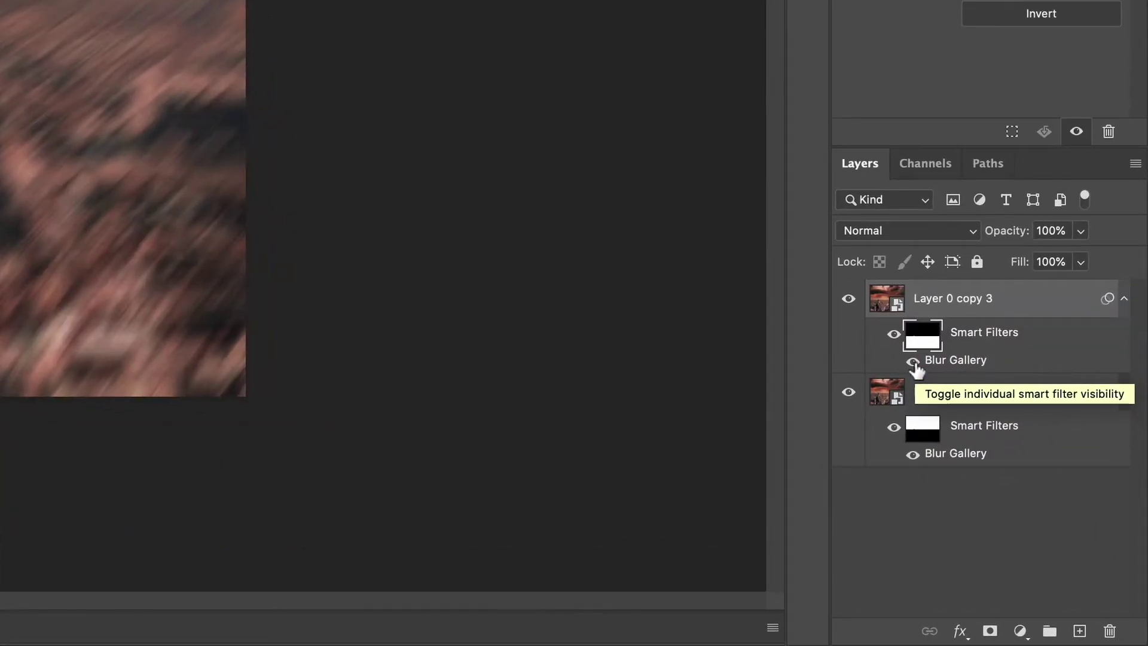
Hide the duplicate's Blur Gallery filter and apply a Camera Raw Filter with Texture +50, Clarity +15, Dehaze +25 and Temperature +12.
left_click(914, 363)
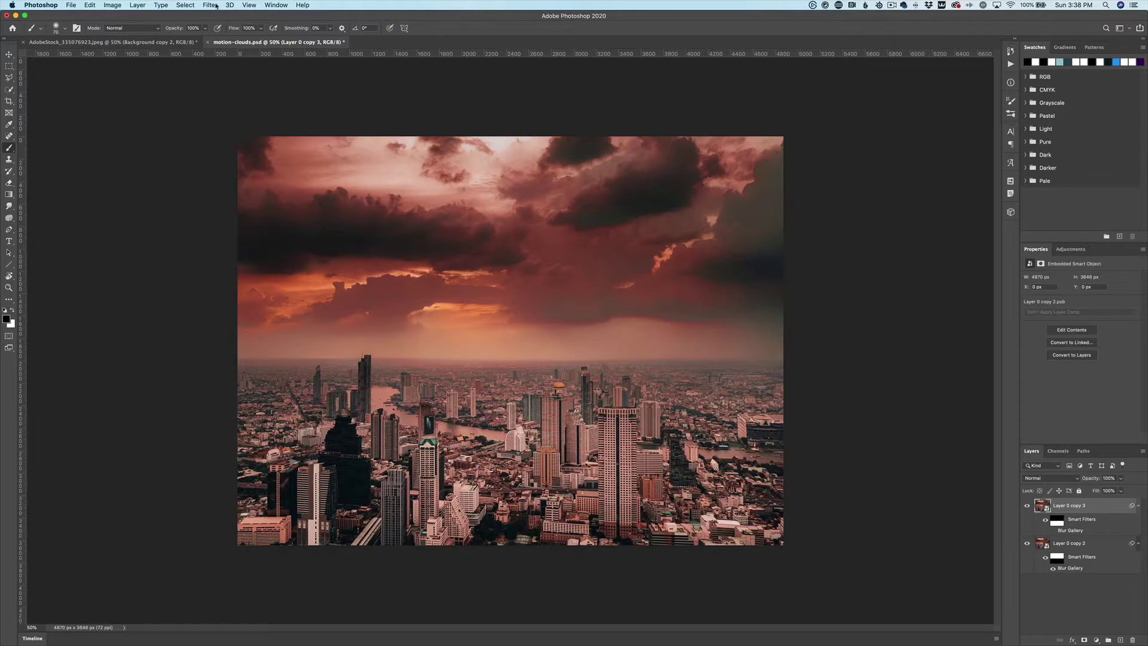
left_click(210, 5)
left_click(237, 61)
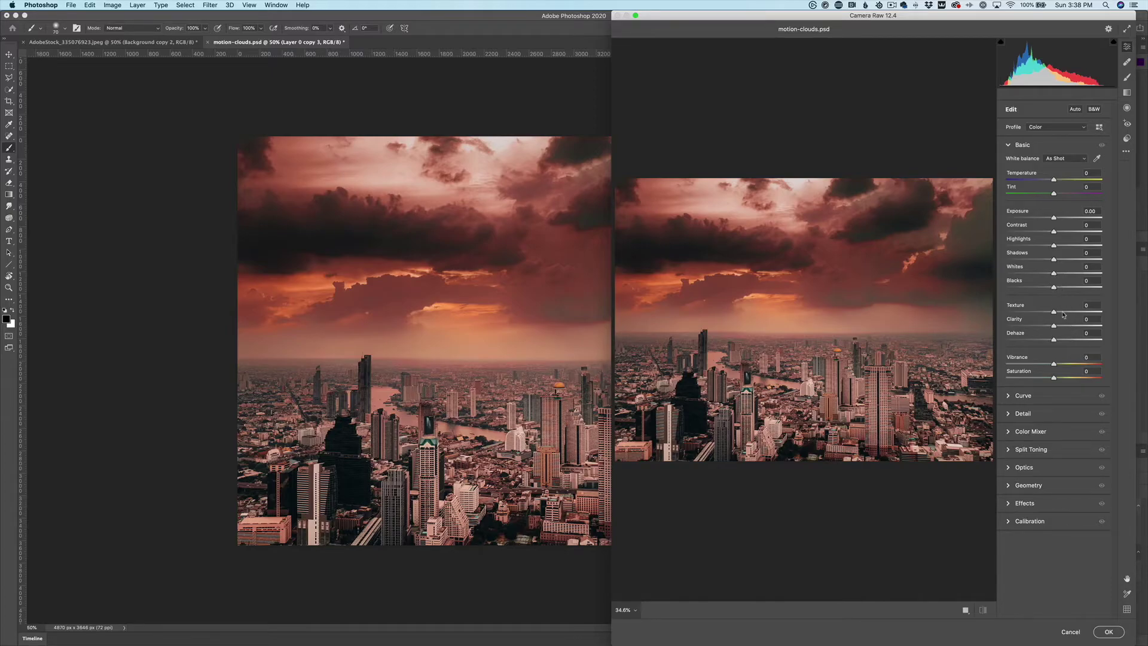
left_click_drag(1054, 313, 1066, 345)
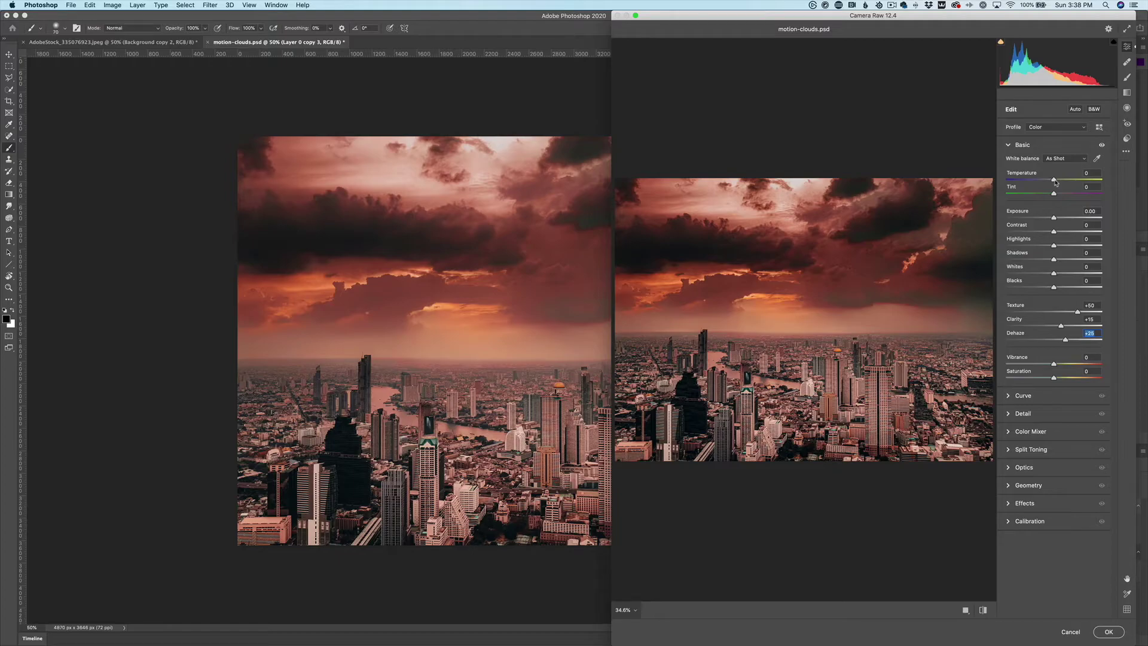
left_click_drag(1055, 182, 1061, 183)
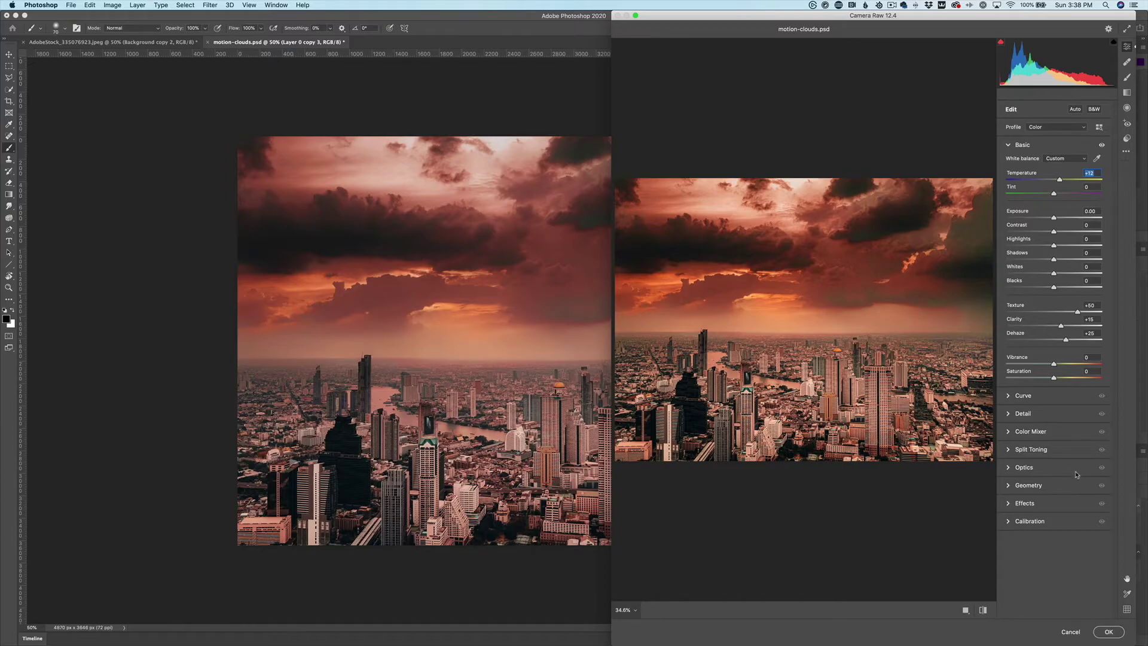
left_click(1109, 631)
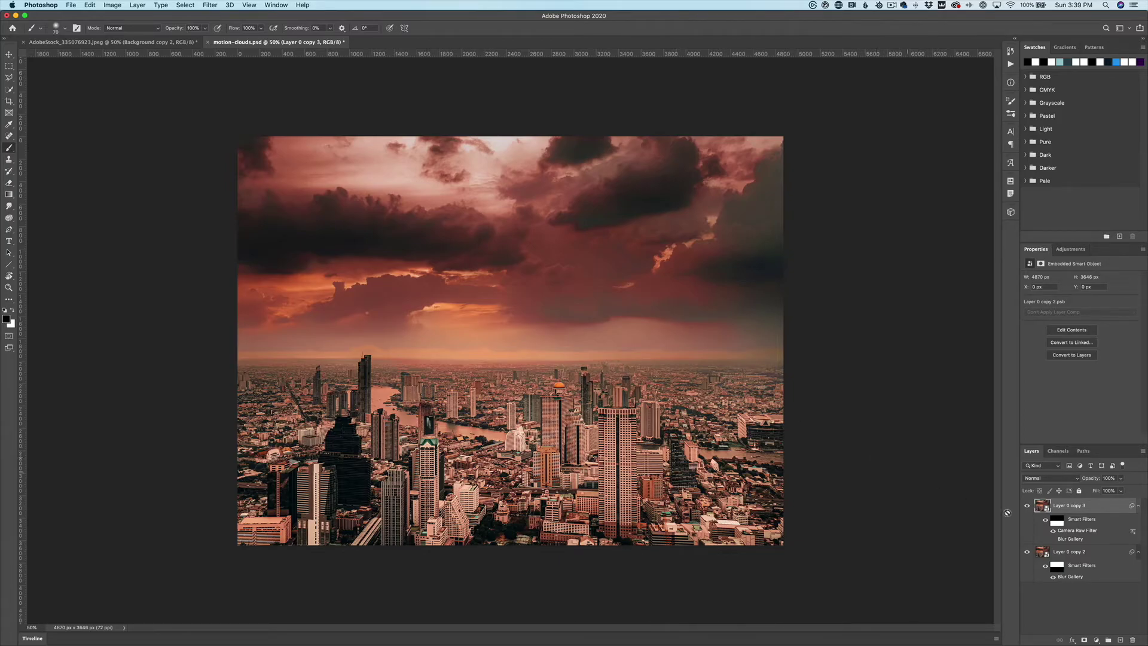
Add a layer mask to Layer 0 copy 3 from the filter mask's city area and paint black on it along the horizon.
left_click(1064, 523, "super")
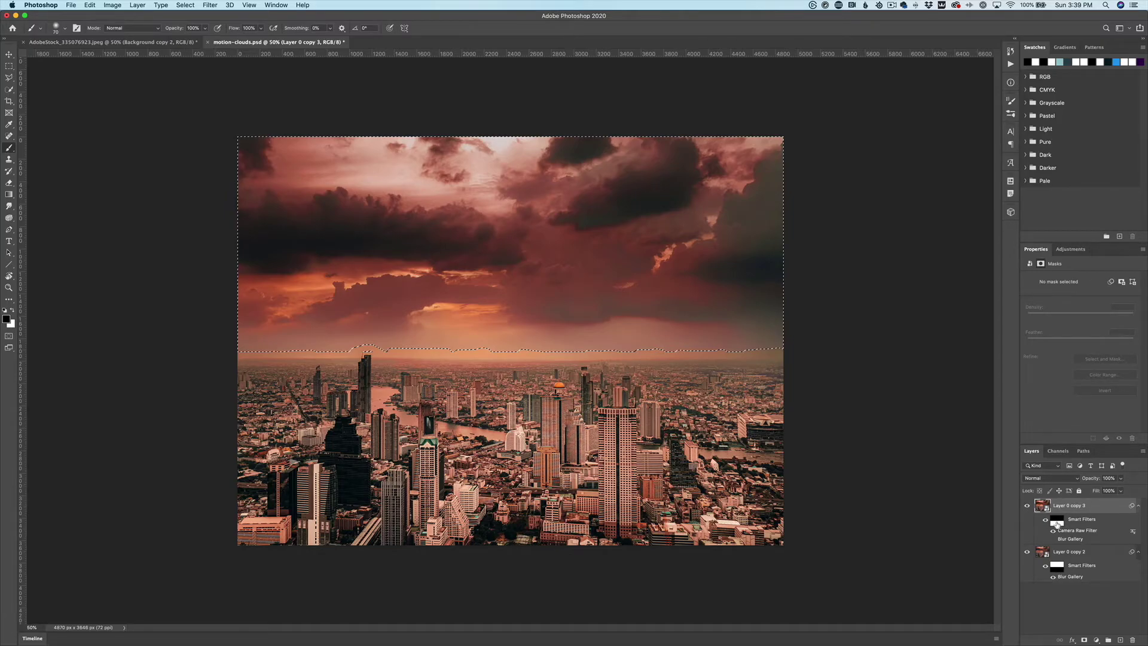
key("shift+super+i")
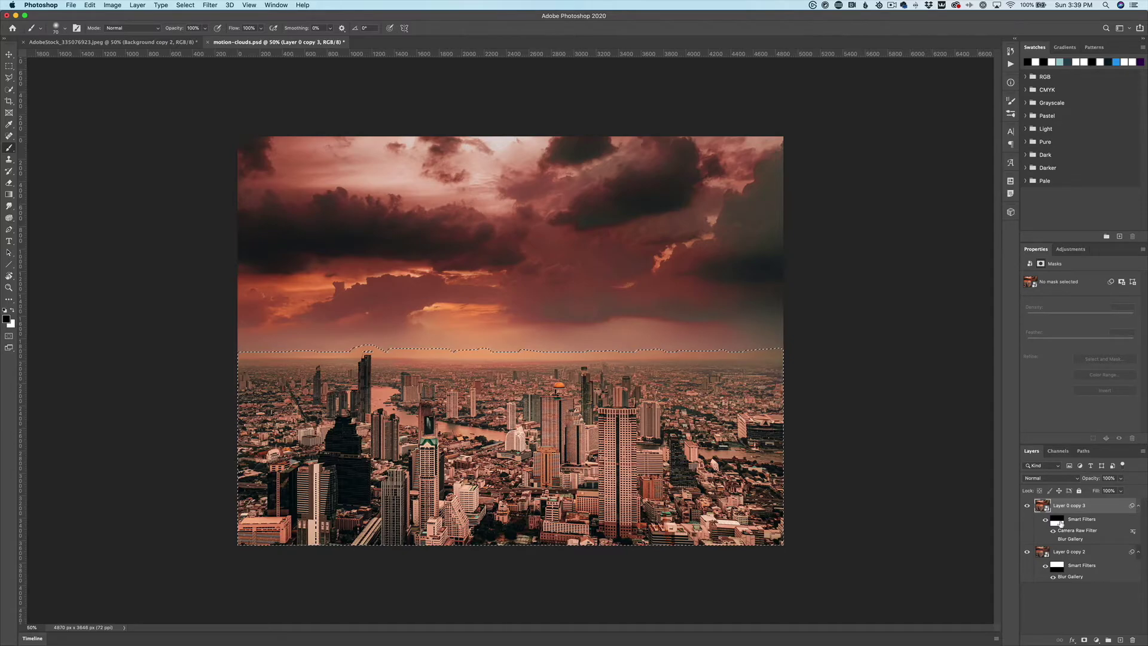
left_click(1065, 509)
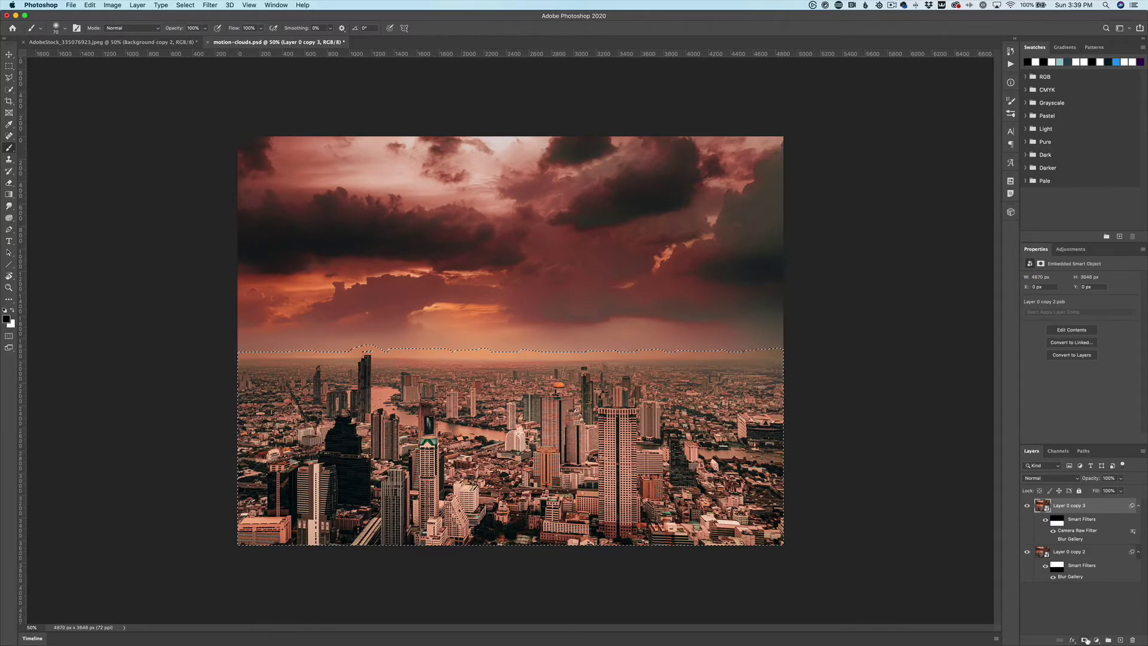
left_click(1084, 640)
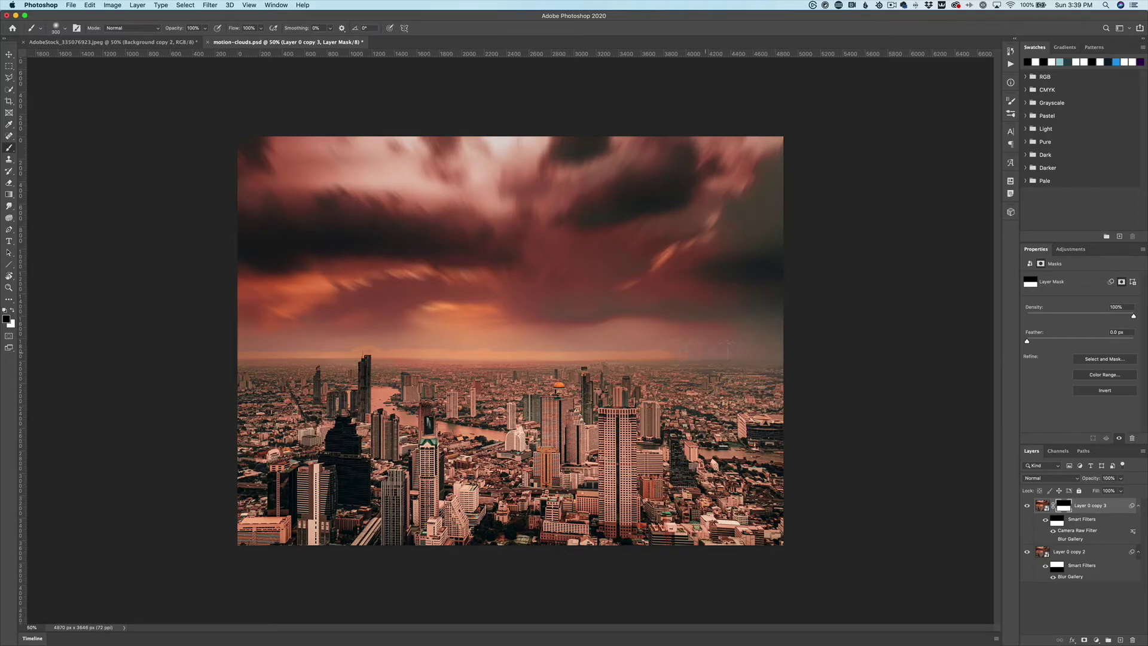
left_click_drag(655, 355, 429, 354)
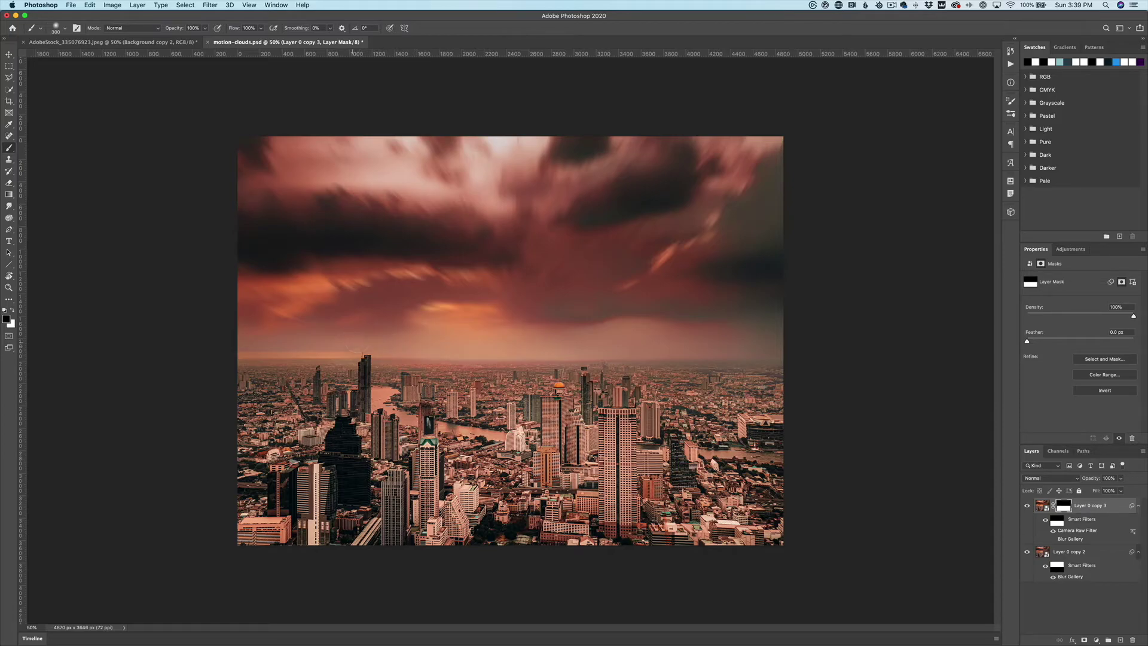
mouse_move(341, 347)
left_mouse_down()
mouse_move(242, 353)
mouse_move(251, 349)
left_mouse_up()
Add a Vibrance adjustment layer above all layers and set its vibrance to +58.
left_click(1097, 640)
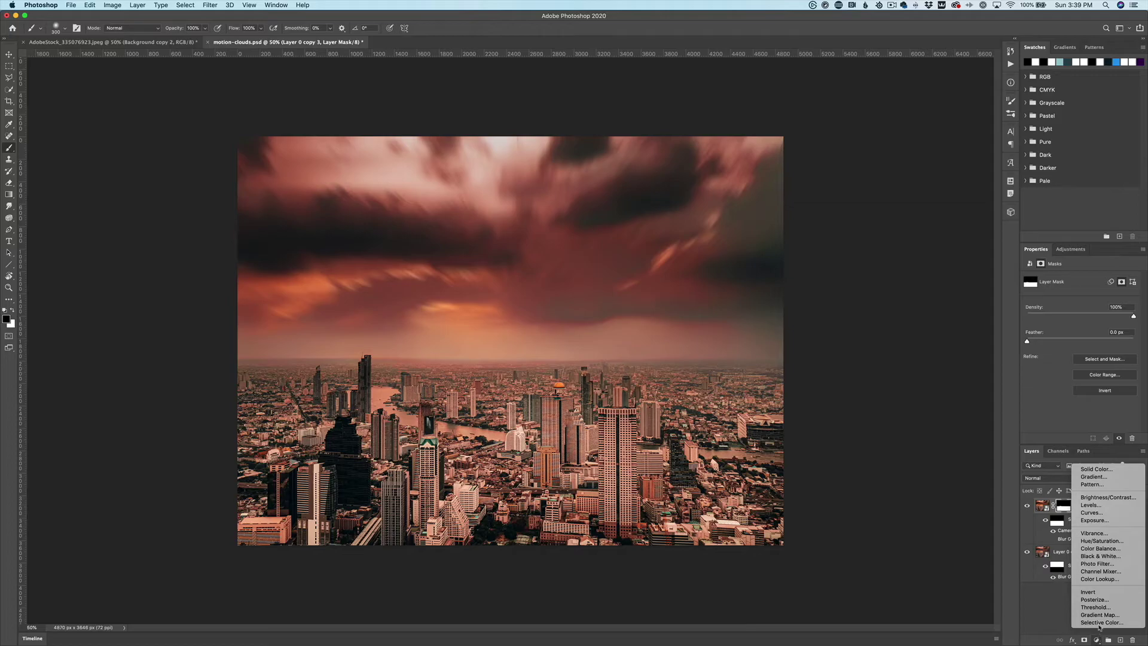
left_click(1097, 534)
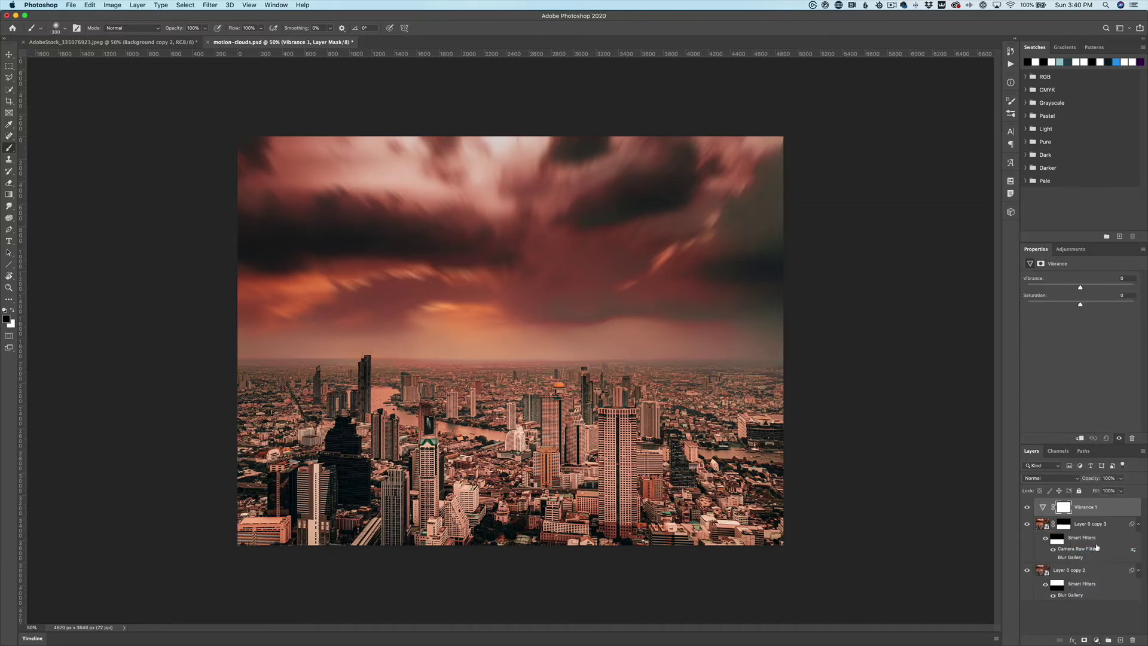
left_click_drag(1081, 287, 1111, 292)
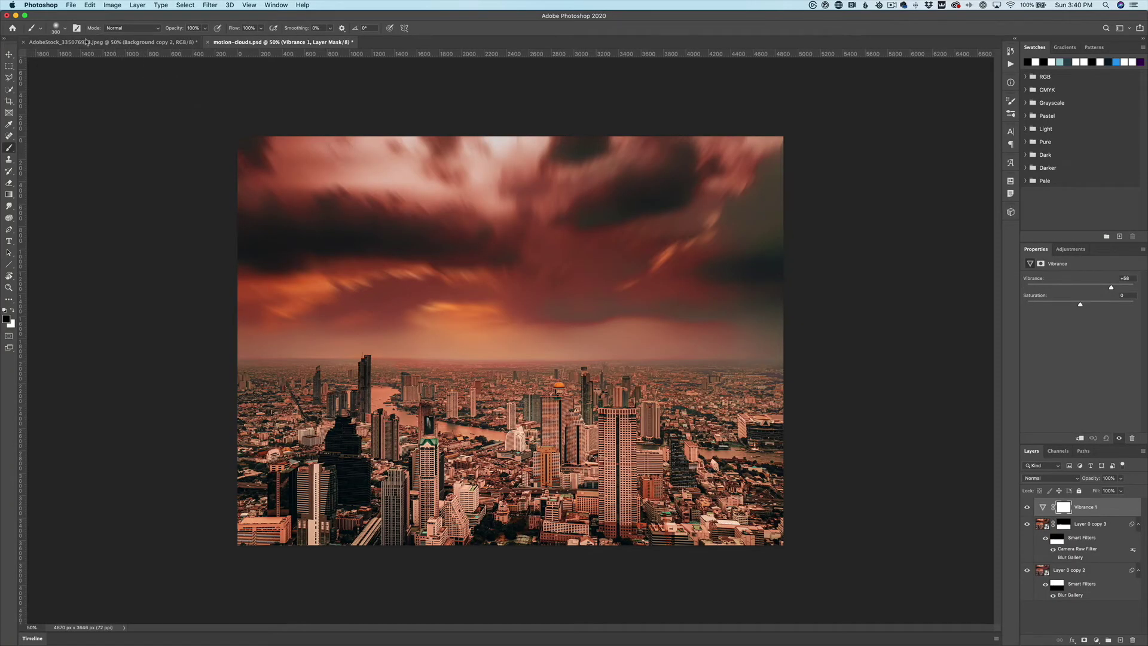
Switch to the AdobeStock_335076923.jpeg document to view the motion-blurred runner.
left_click(87, 41)
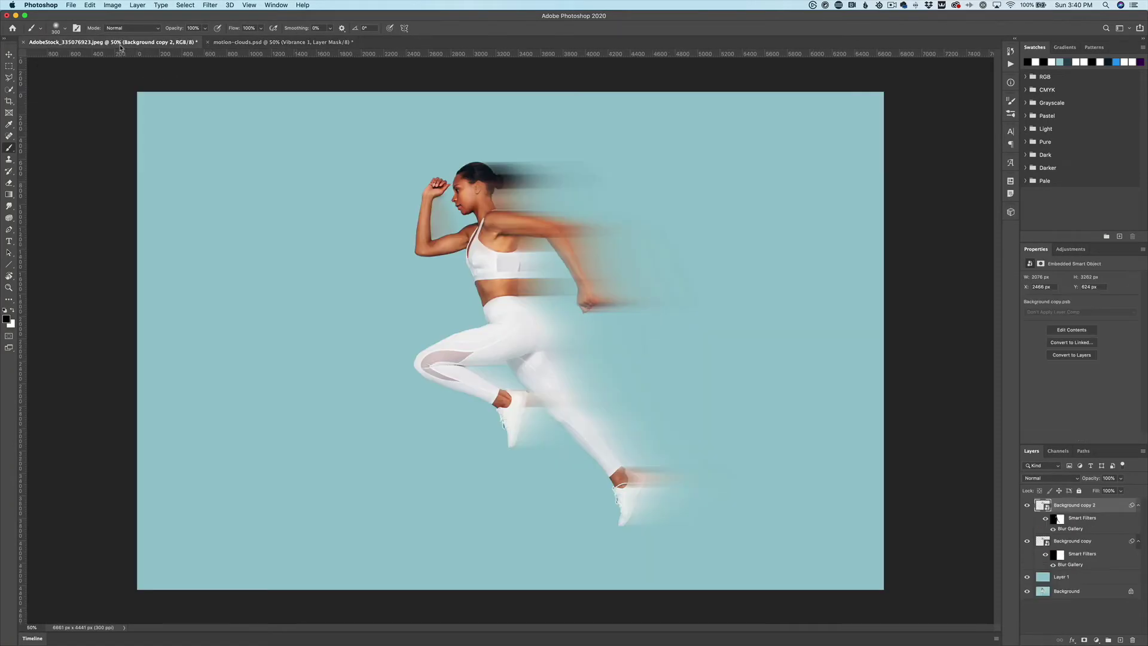